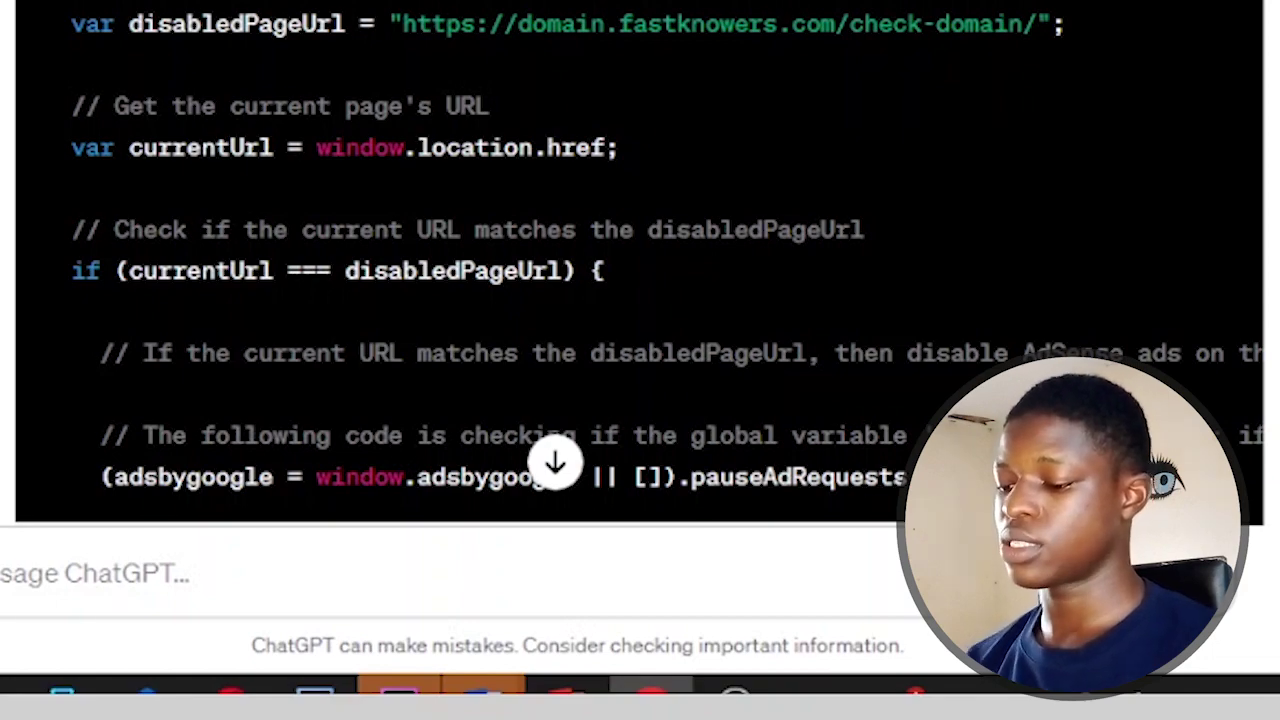
Step: Read through the AdSense-disabling JavaScript code and the explanation of each of its parts in the ChatGPT answer
{"action": "scroll", "coordinate": [640, 260], "scroll_direction": "down", "scroll_amount": 5}
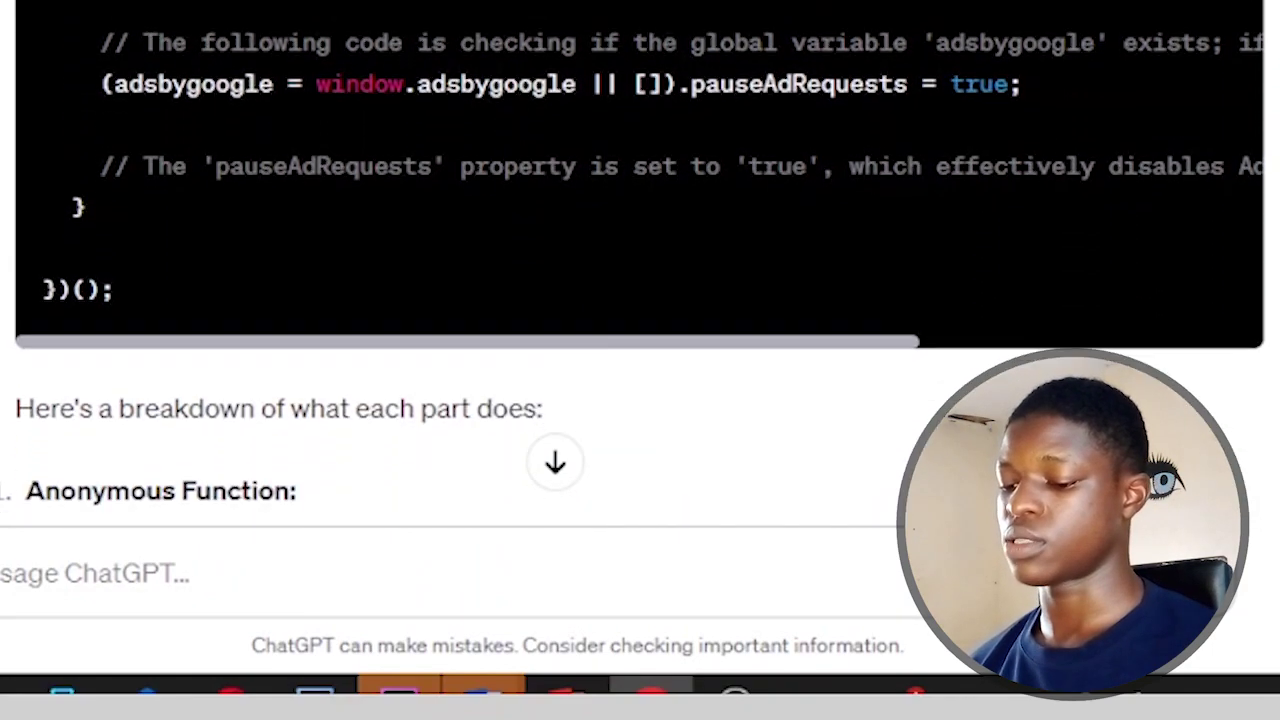
{"action": "scroll", "coordinate": [640, 300], "scroll_direction": "up", "scroll_amount": 2}
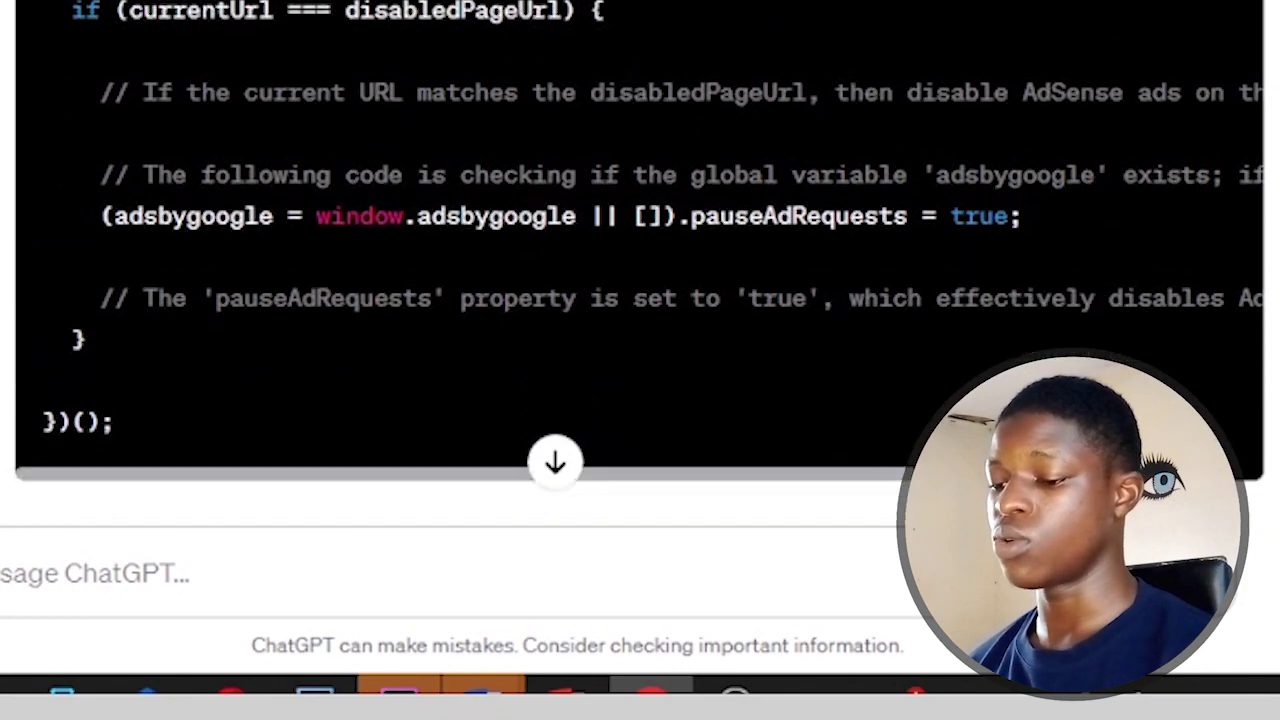
{"action": "scroll", "coordinate": [640, 300], "scroll_direction": "down", "scroll_amount": 3}
{"action": "scroll", "coordinate": [640, 300], "scroll_direction": "down", "scroll_amount": 4}
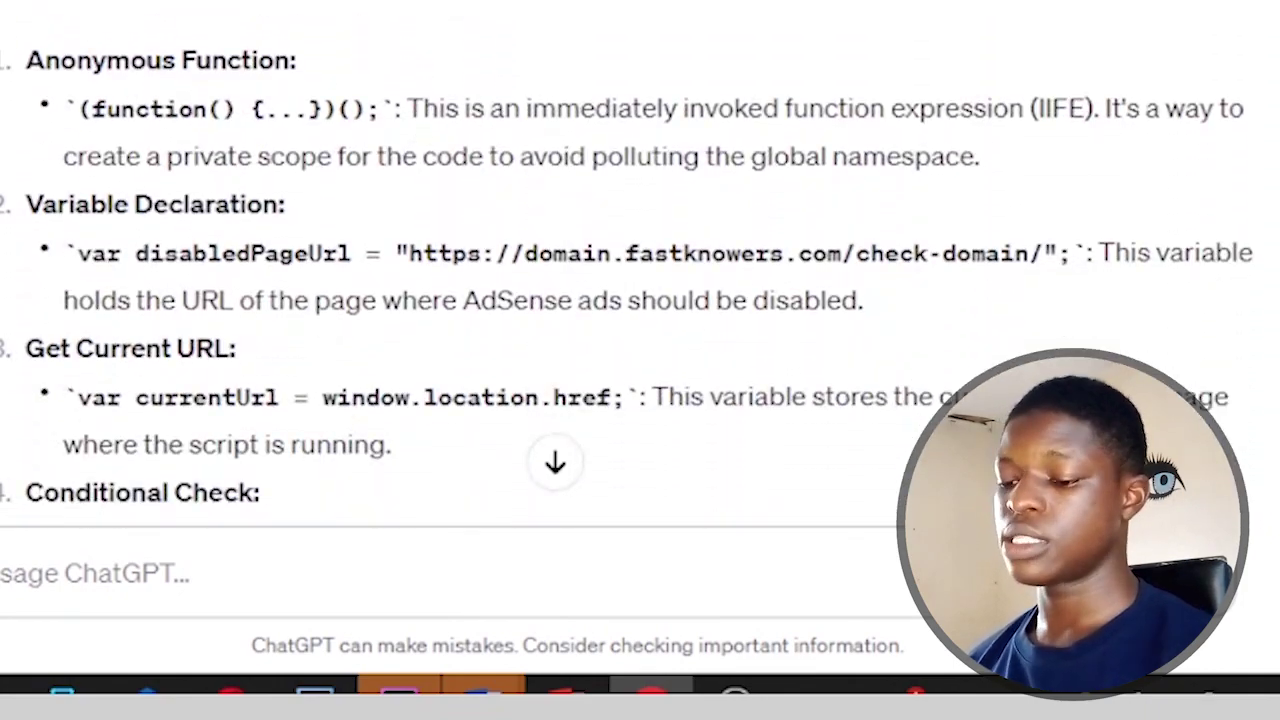
{"action": "scroll", "coordinate": [640, 260], "scroll_direction": "down", "scroll_amount": 4}
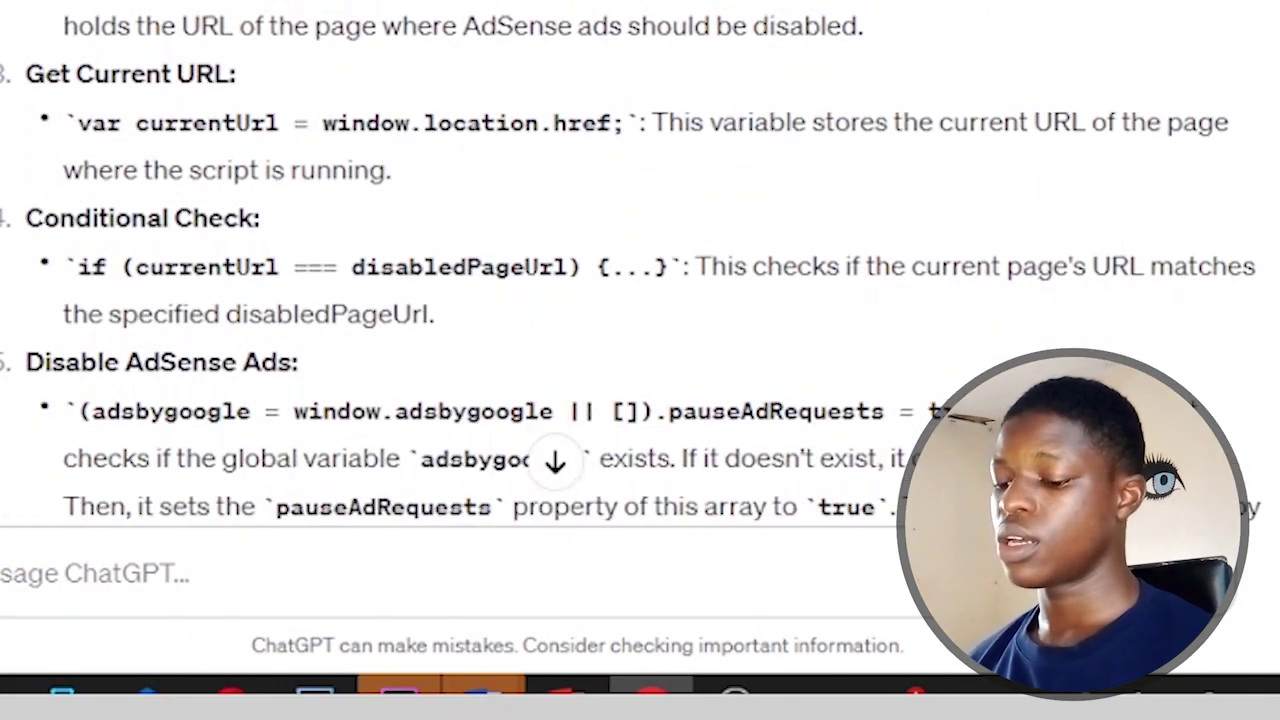
{"action": "scroll", "coordinate": [640, 300], "scroll_direction": "down", "scroll_amount": 2}
{"action": "scroll", "coordinate": [640, 300], "scroll_direction": "up", "scroll_amount": 1}
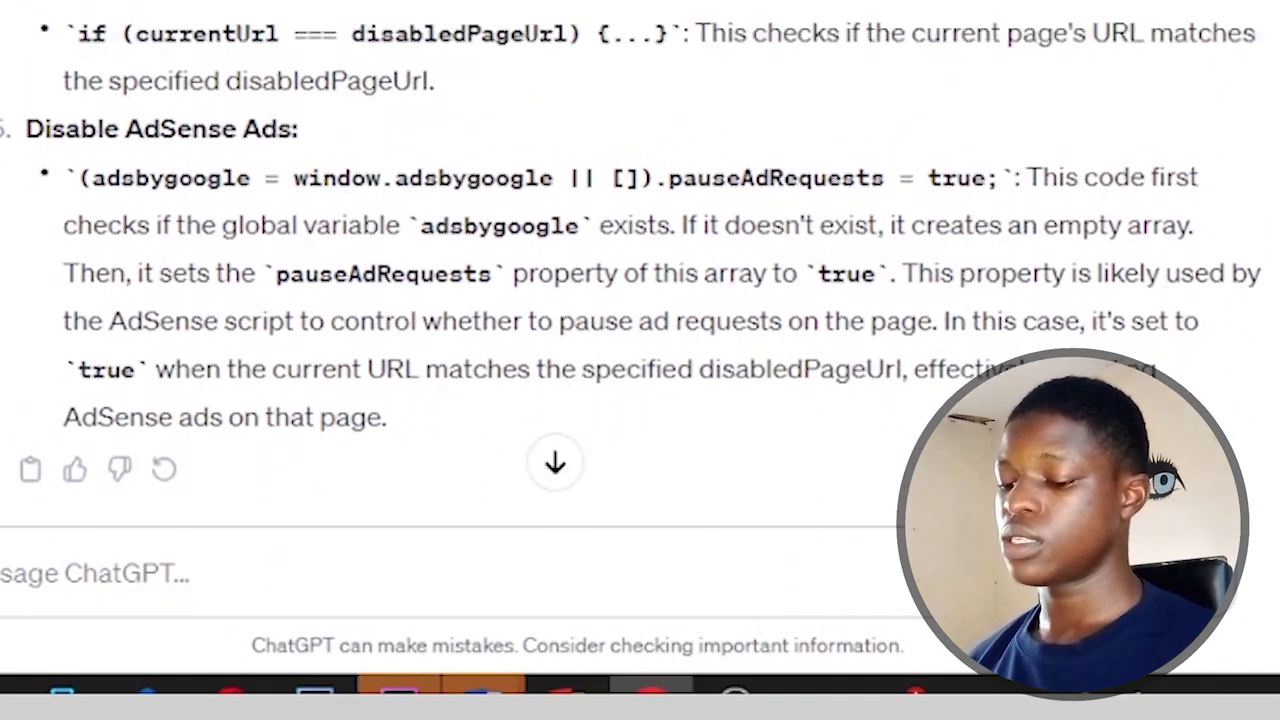
{"action": "scroll", "coordinate": [640, 260], "scroll_direction": "up", "scroll_amount": 2}
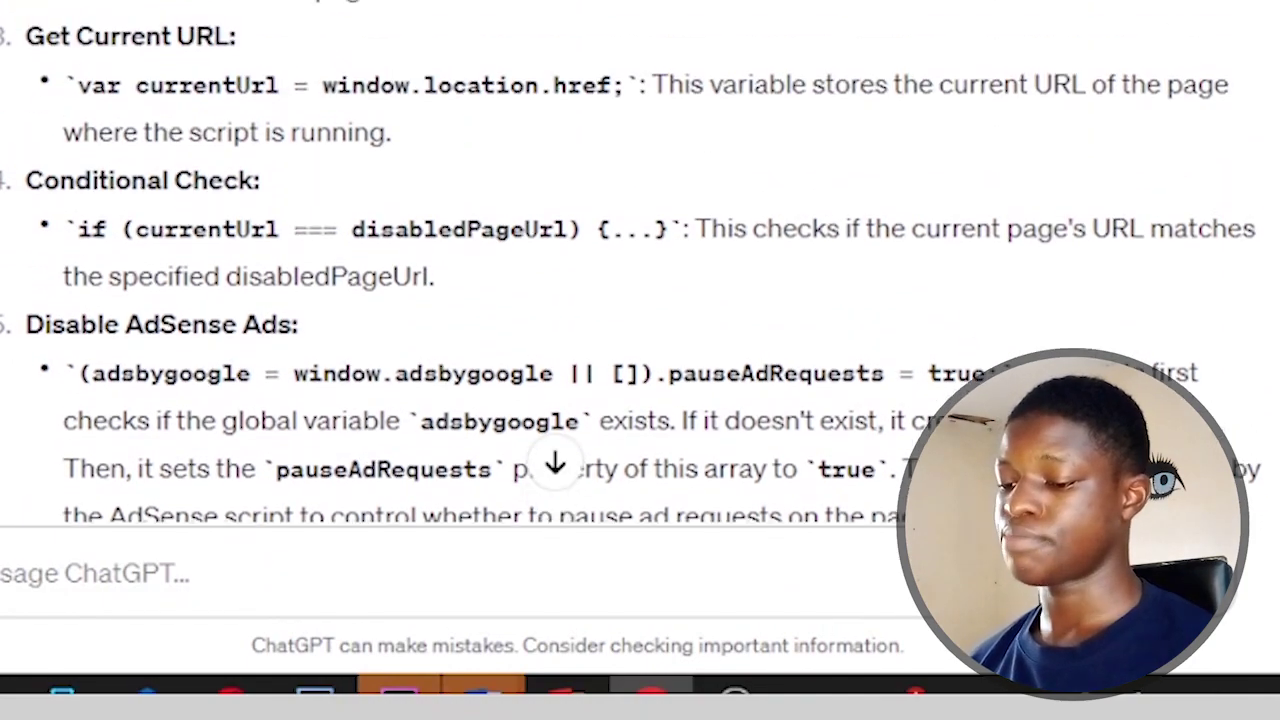
{"action": "scroll", "coordinate": [640, 260], "scroll_direction": "down", "scroll_amount": 1}
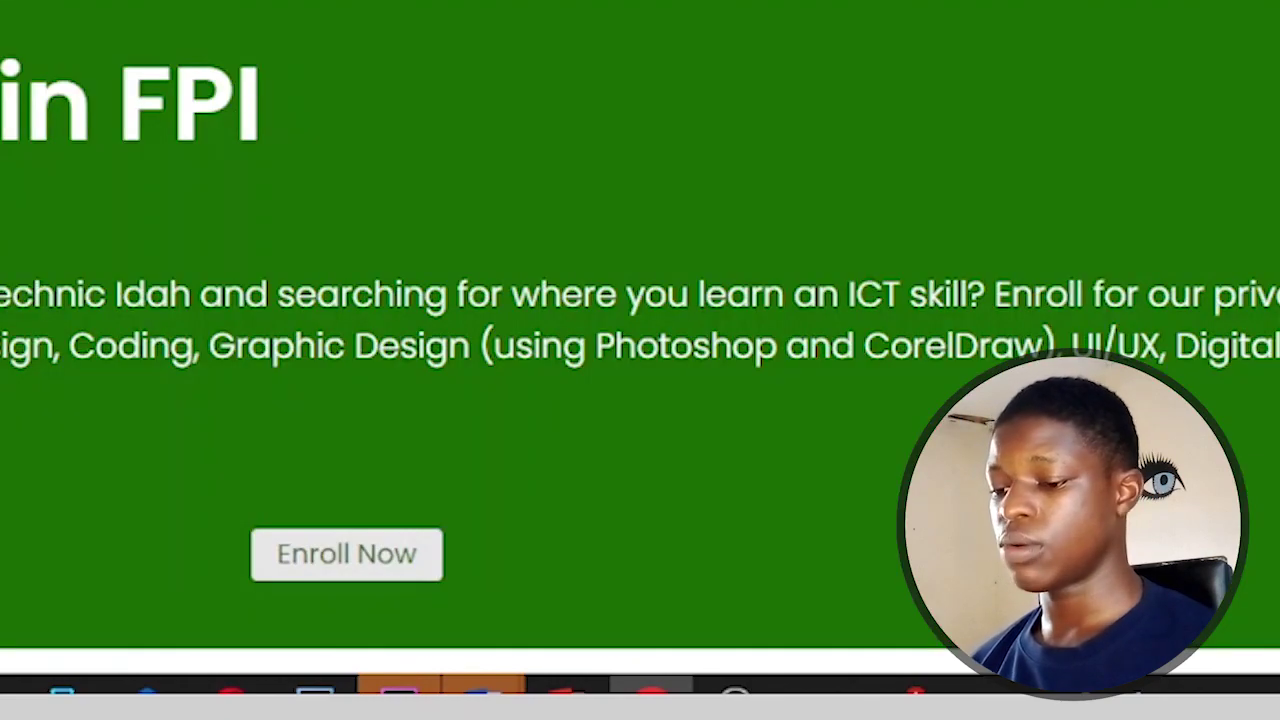
Step: Examine the fastknowers.com masterclass page from its heading down to the enrollment form and footer
{"action": "mouse_move", "coordinate": [621, 276]}
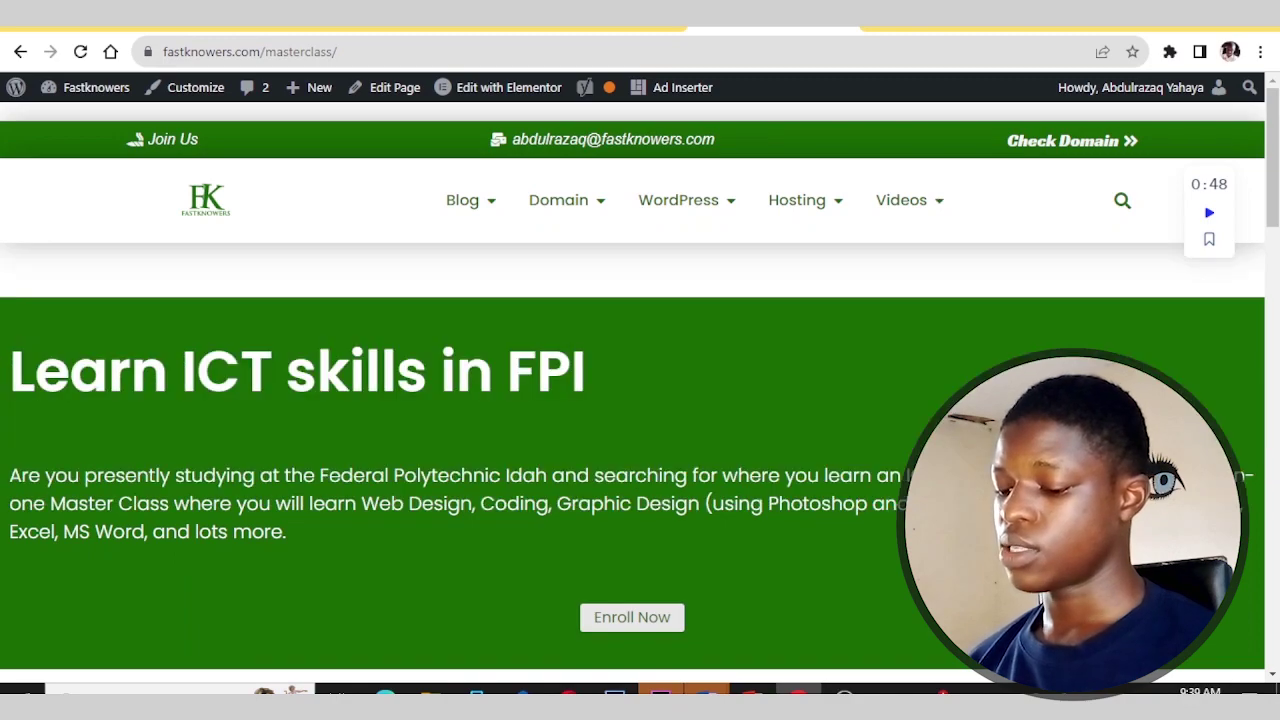
{"action": "scroll", "coordinate": [640, 400], "scroll_direction": "down", "scroll_amount": 5}
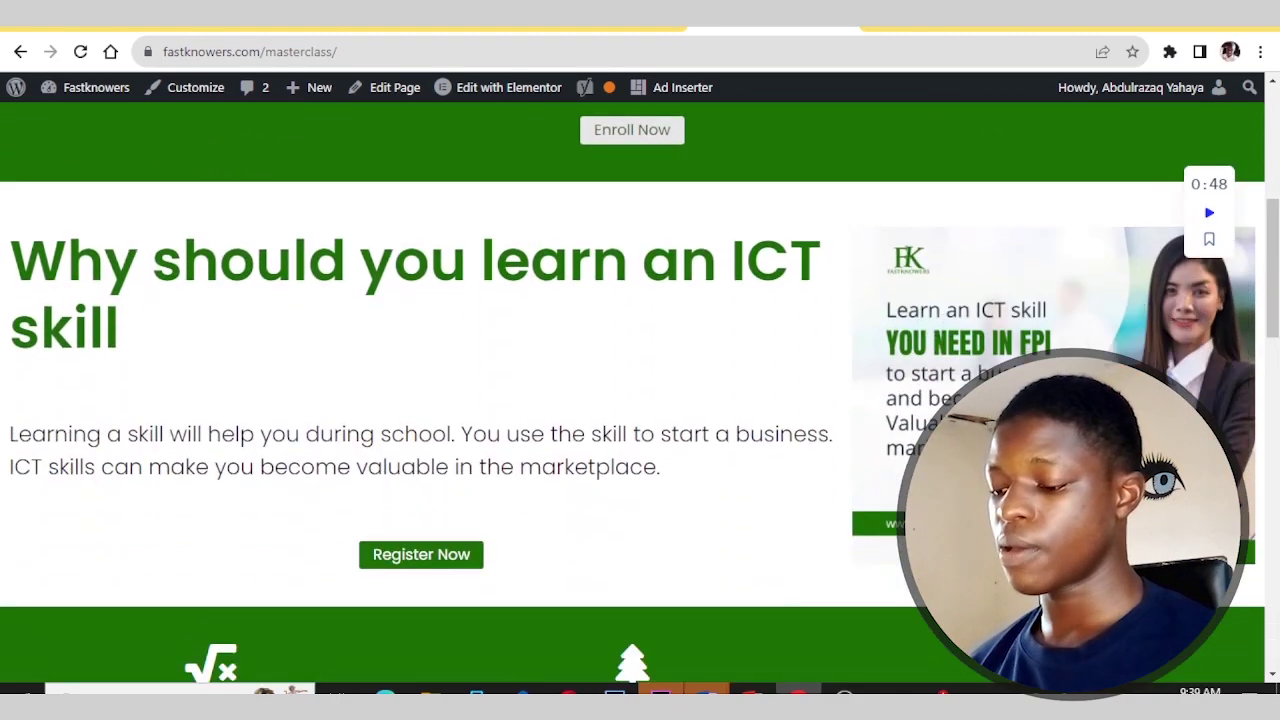
{"action": "scroll", "coordinate": [640, 400], "scroll_direction": "down", "scroll_amount": 9}
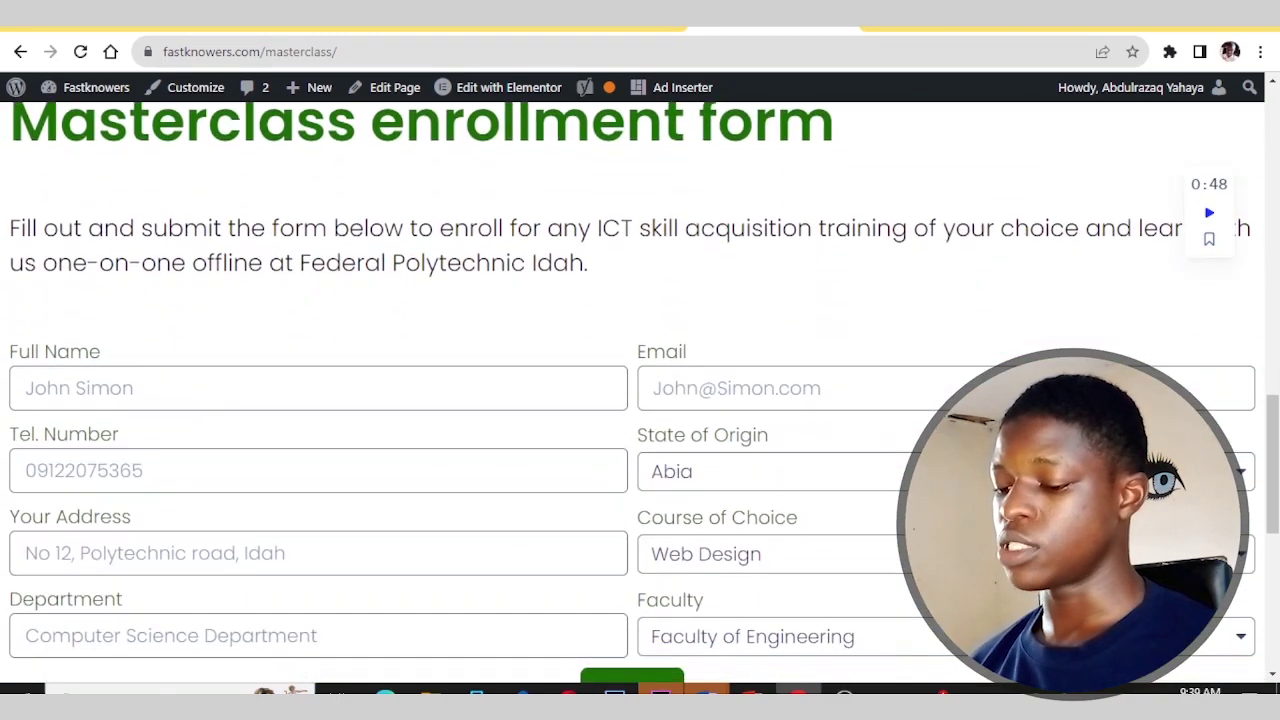
{"action": "scroll", "coordinate": [640, 400], "scroll_direction": "down", "scroll_amount": 3}
{"action": "scroll", "coordinate": [640, 400], "scroll_direction": "up", "scroll_amount": 1}
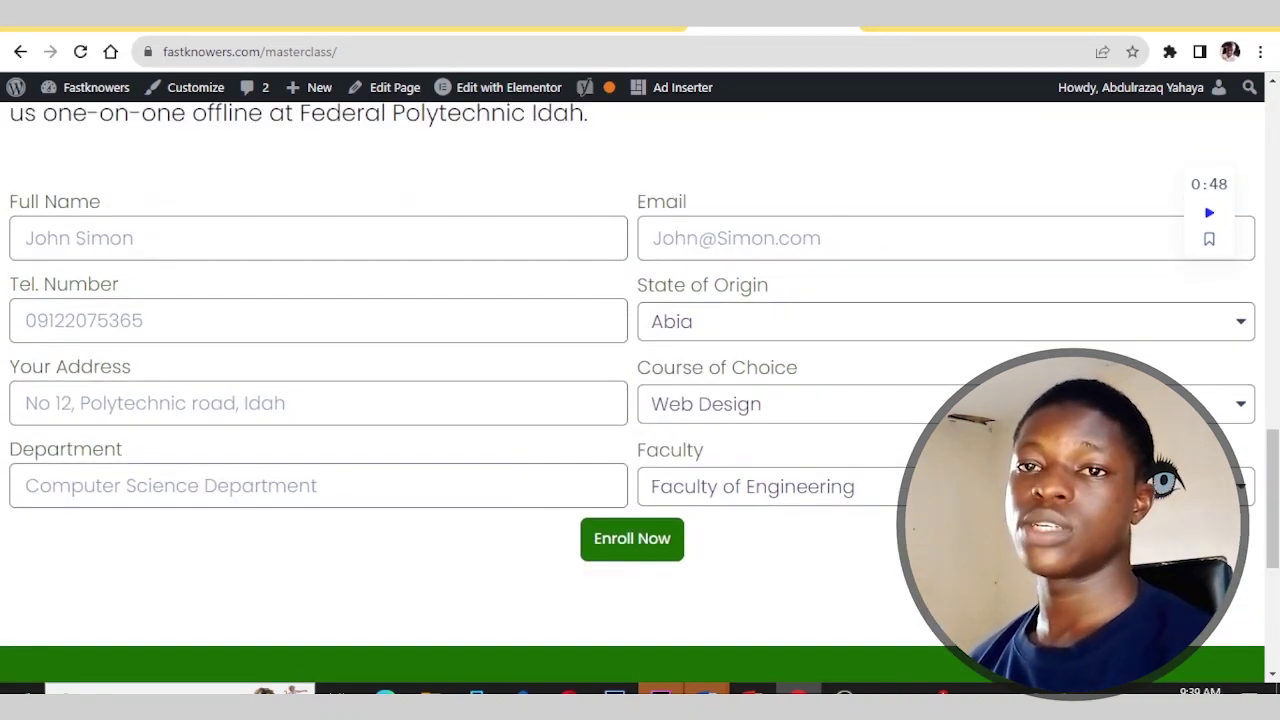
{"action": "scroll", "coordinate": [640, 400], "scroll_direction": "down", "scroll_amount": 5}
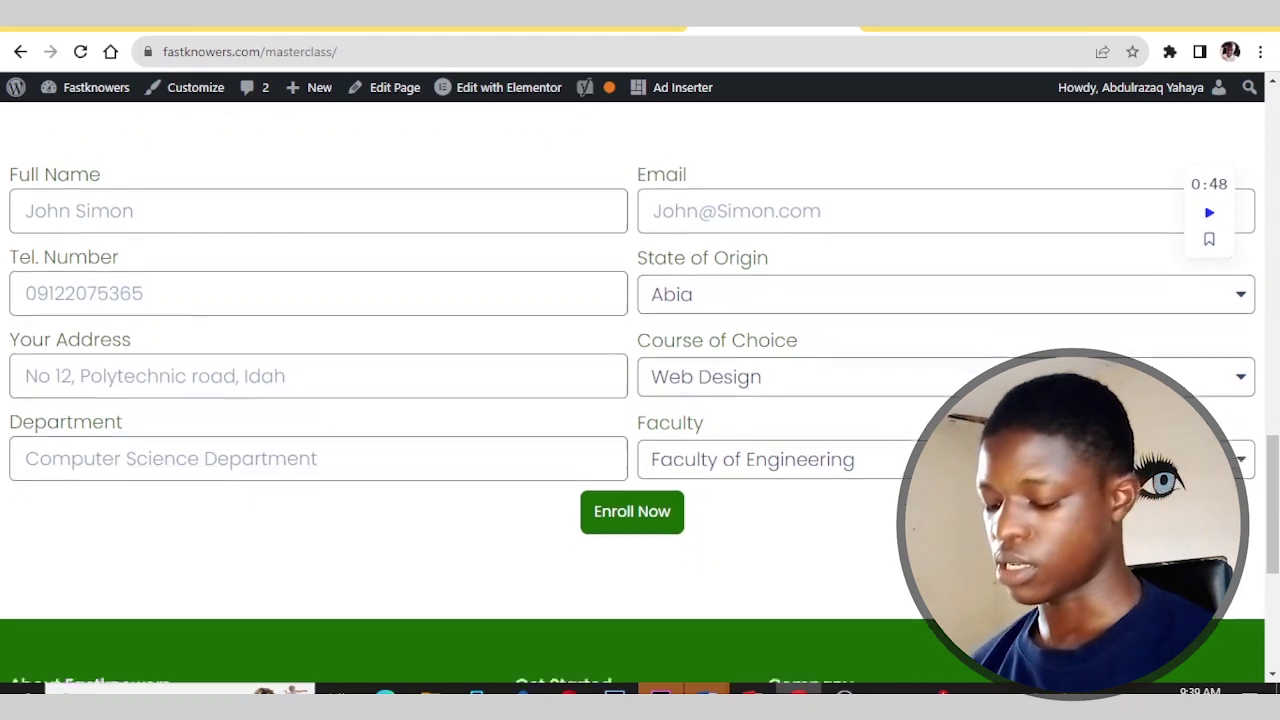
{"action": "scroll", "coordinate": [640, 400], "scroll_direction": "up", "scroll_amount": 2}
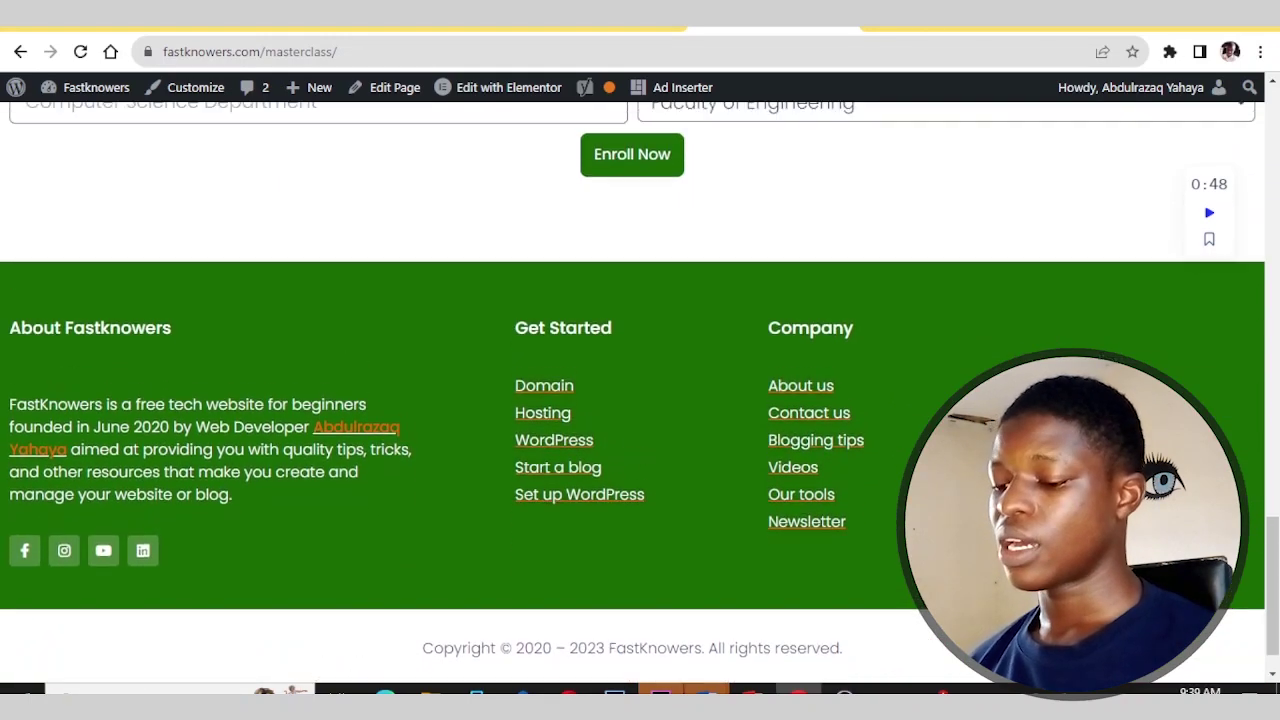
{"action": "scroll", "coordinate": [640, 400], "scroll_direction": "up", "scroll_amount": 4}
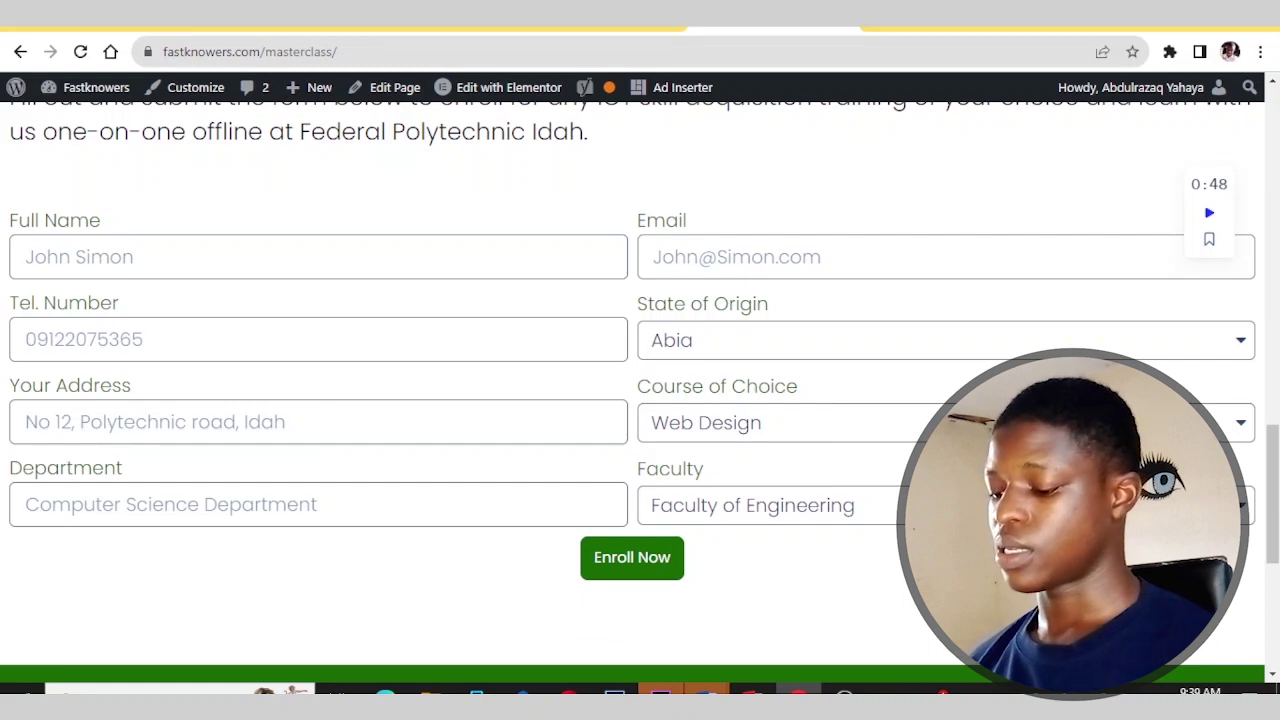
{"action": "left_click", "coordinate": [1113, 690]}
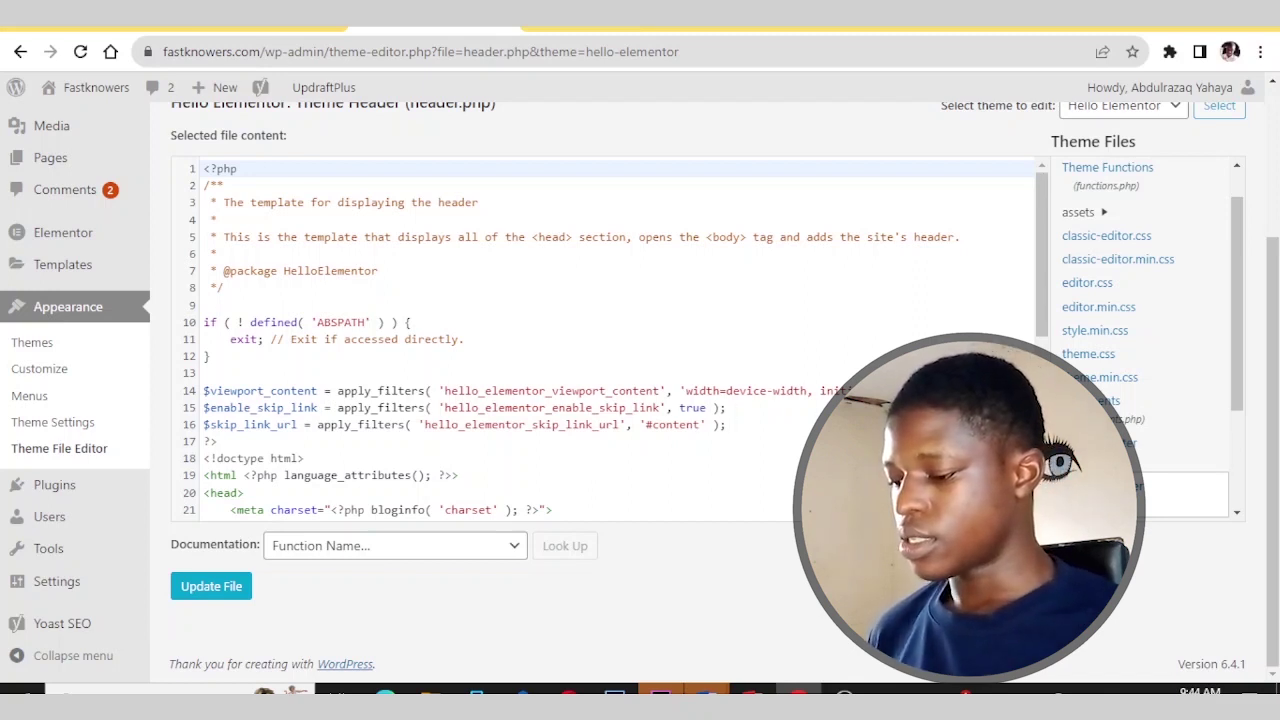
Step: Locate the opening and closing head tags in the Hello Elementor theme's header.php file
{"action": "scroll", "coordinate": [1100, 360], "scroll_direction": "down", "scroll_amount": 2}
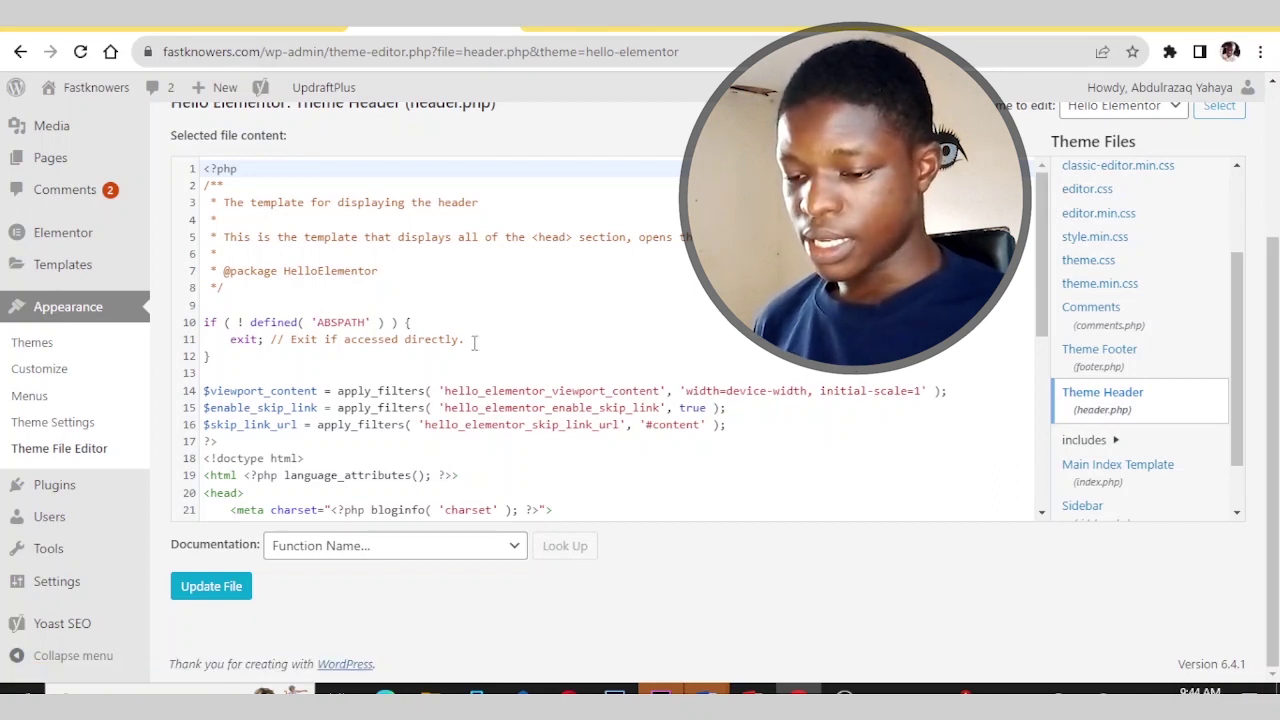
{"action": "scroll", "coordinate": [474, 343], "scroll_direction": "down", "scroll_amount": 1}
{"action": "scroll", "coordinate": [474, 343], "scroll_direction": "down", "scroll_amount": 1}
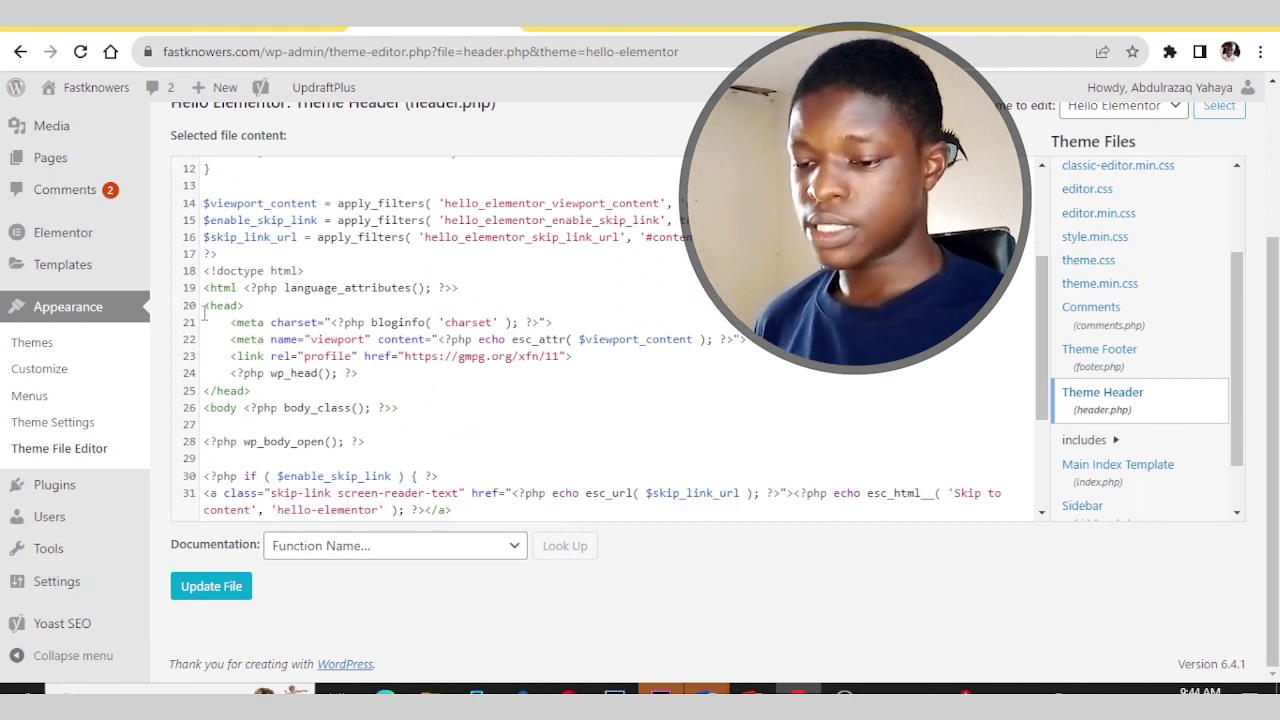
{"action": "left_click_drag", "start_coordinate": [204, 311], "coordinate": [240, 311]}
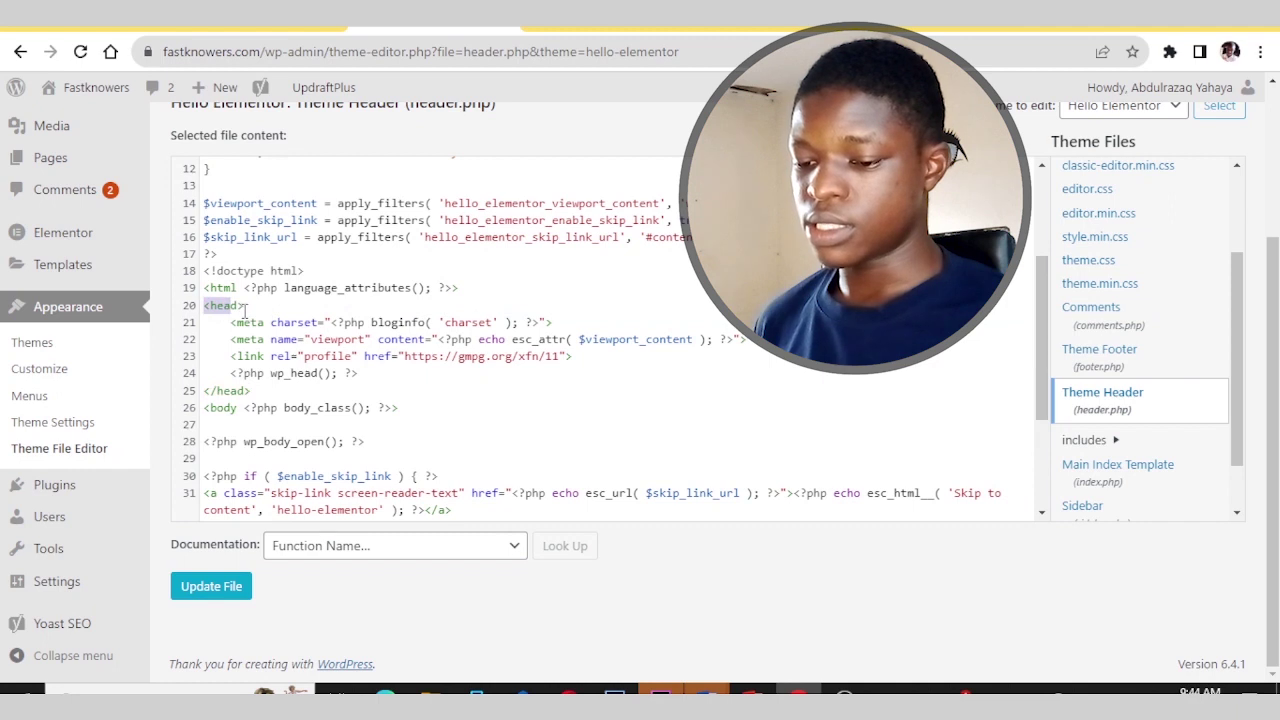
{"action": "left_click", "coordinate": [229, 390]}
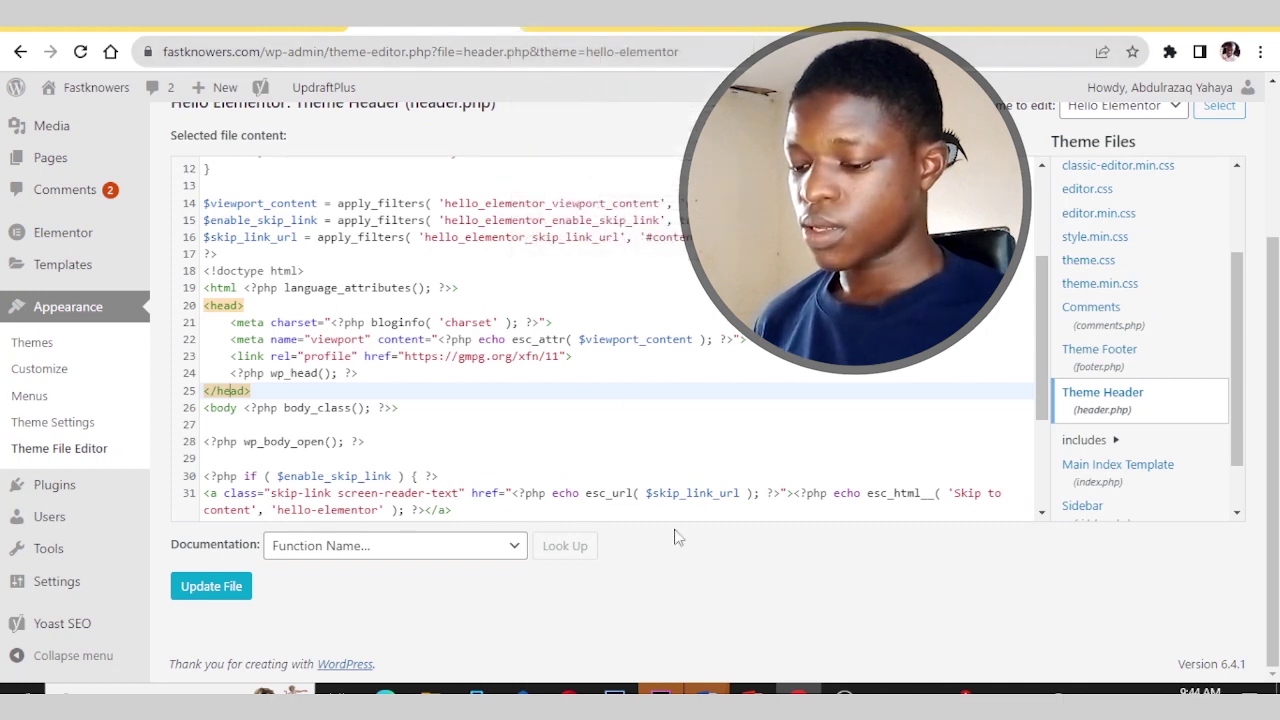
Step: Switch to the PowerPoint slide to check the AdSense-disabling script, and return to the theme file editor in the browser
{"action": "key", "text": "alt+Tab"}
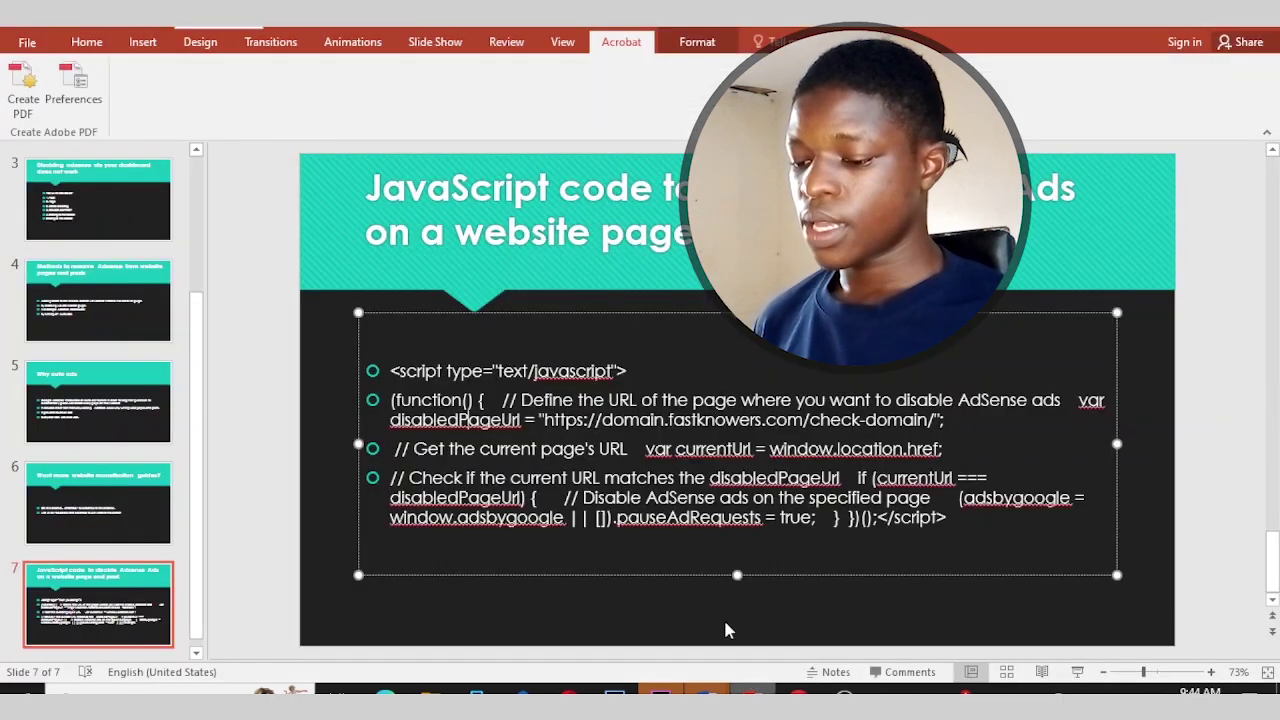
{"action": "double_click", "coordinate": [640, 478]}
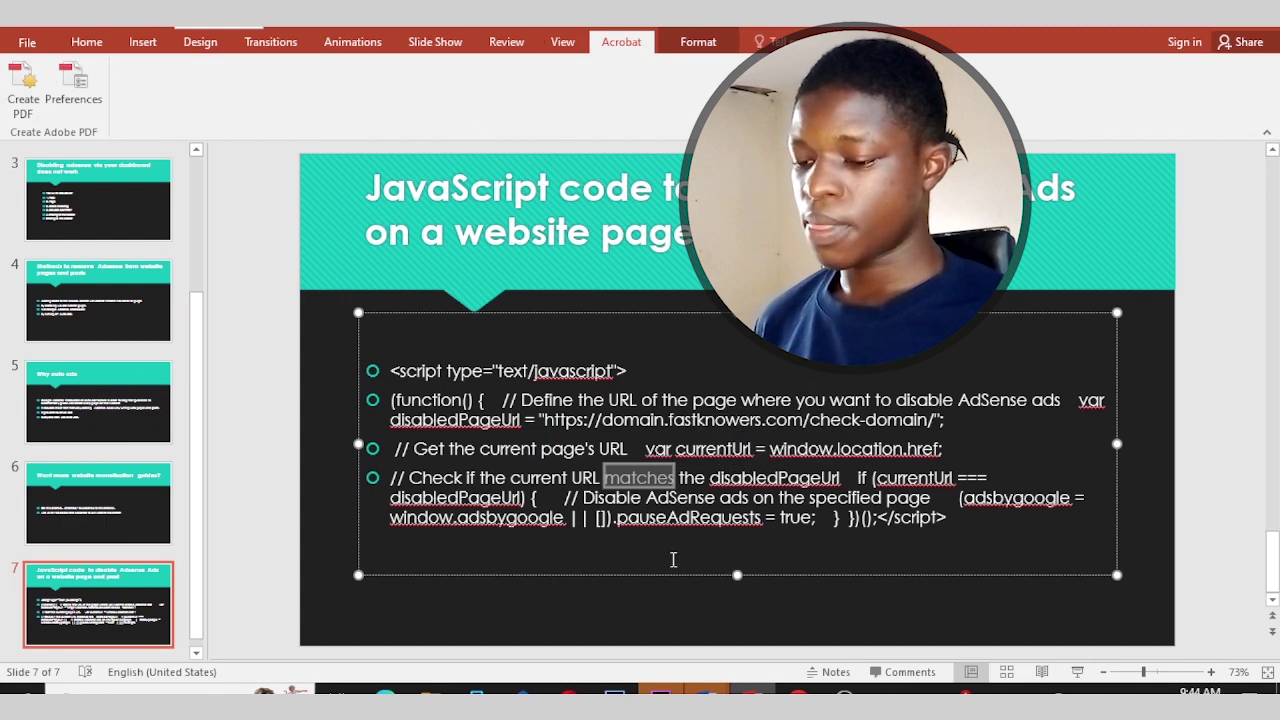
{"action": "left_click", "coordinate": [798, 695]}
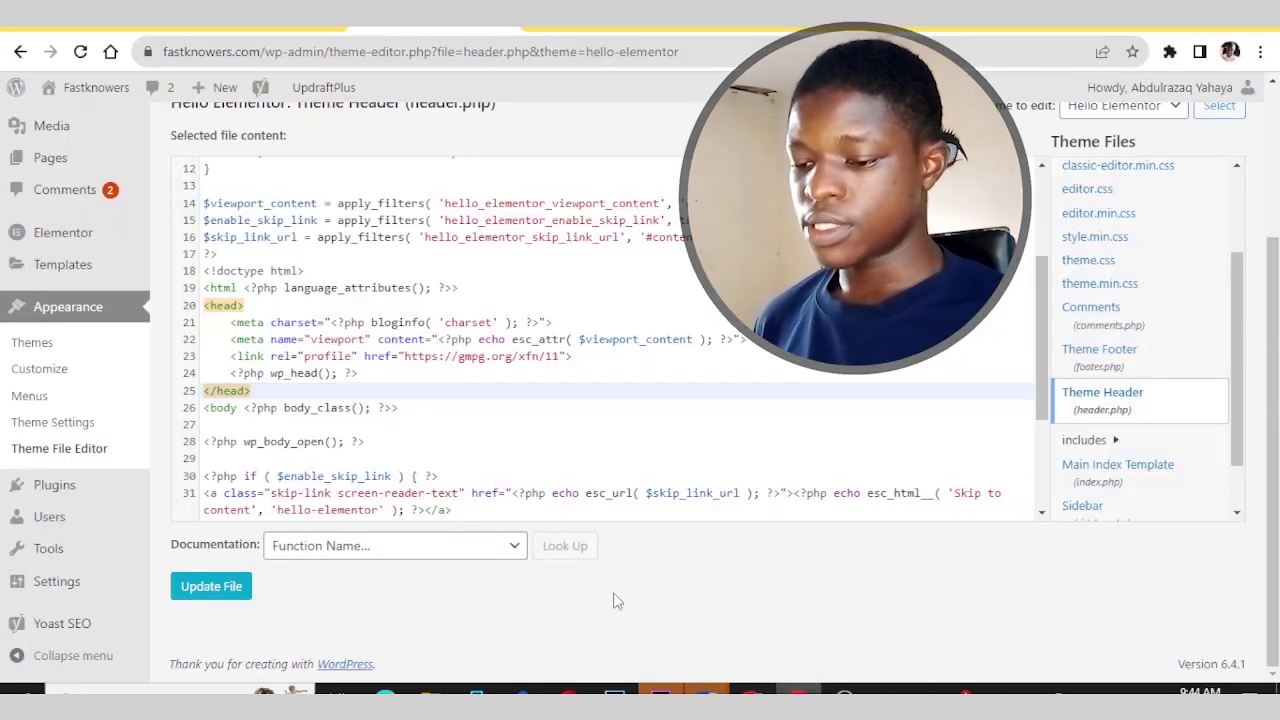
Step: Add an empty line directly below the opening <head> tag in header.php
{"action": "left_click", "coordinate": [364, 357]}
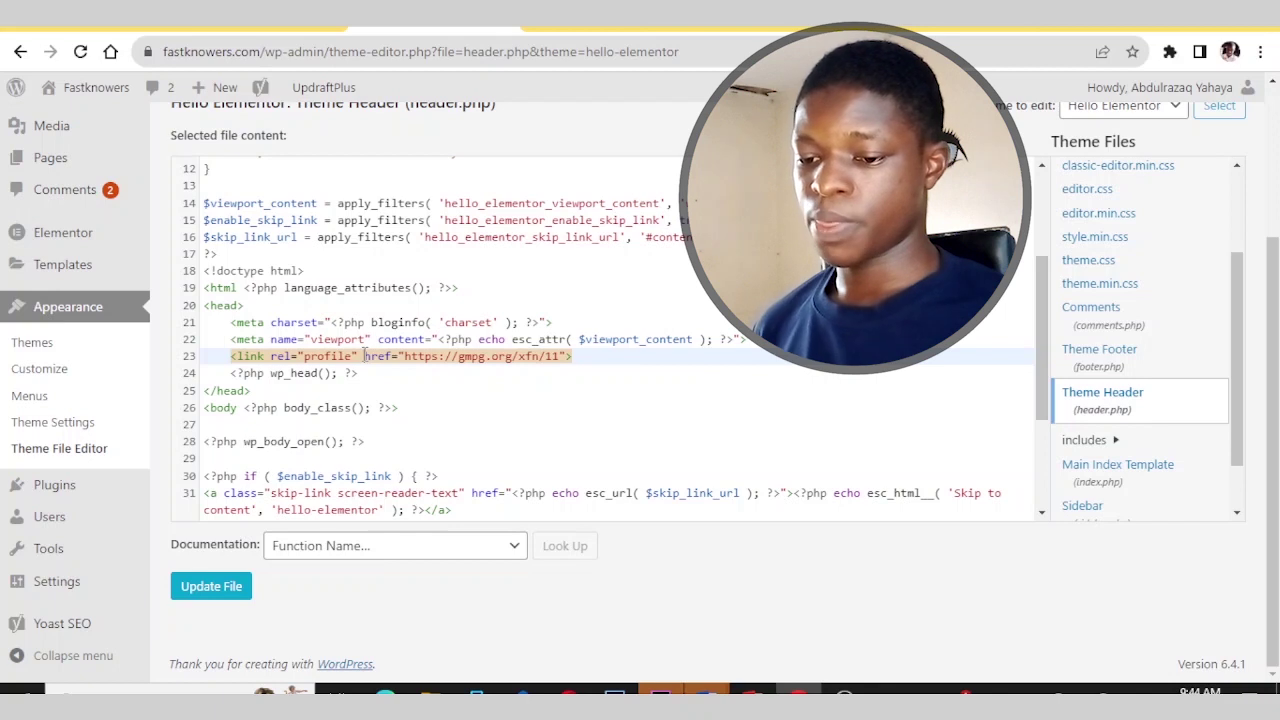
{"action": "mouse_move", "coordinate": [44, 282]}
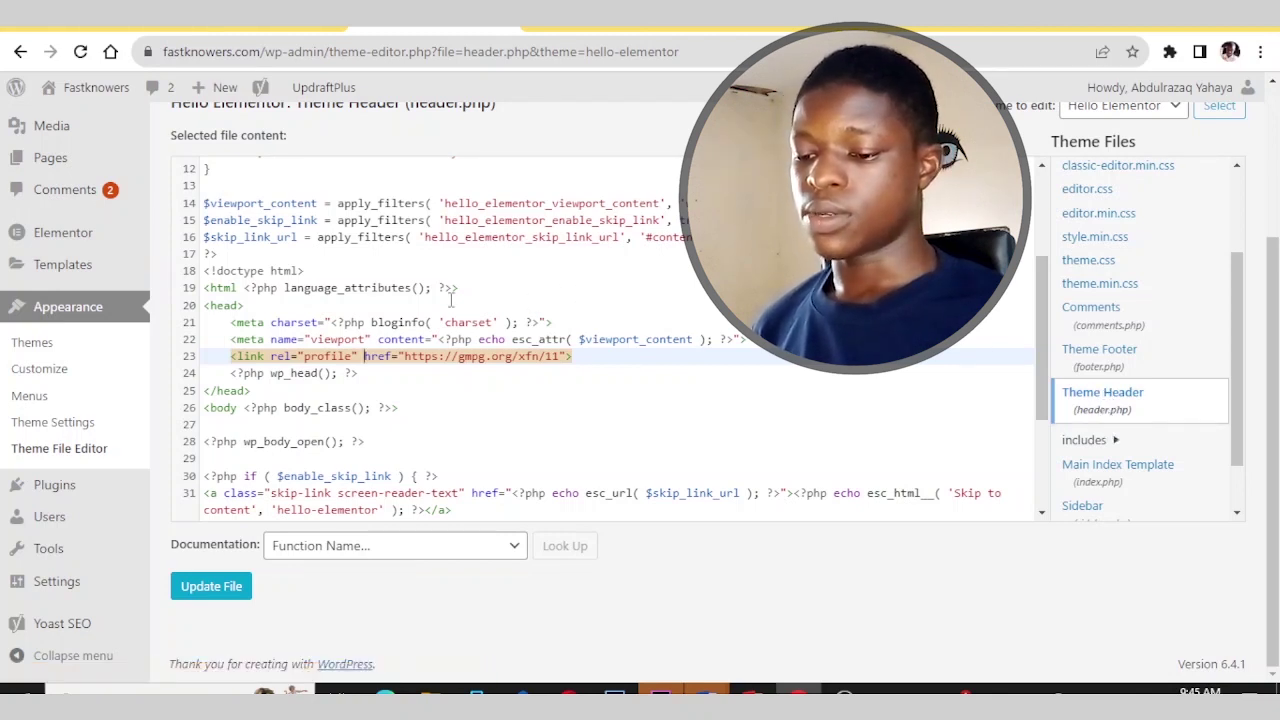
{"action": "left_click", "coordinate": [254, 302]}
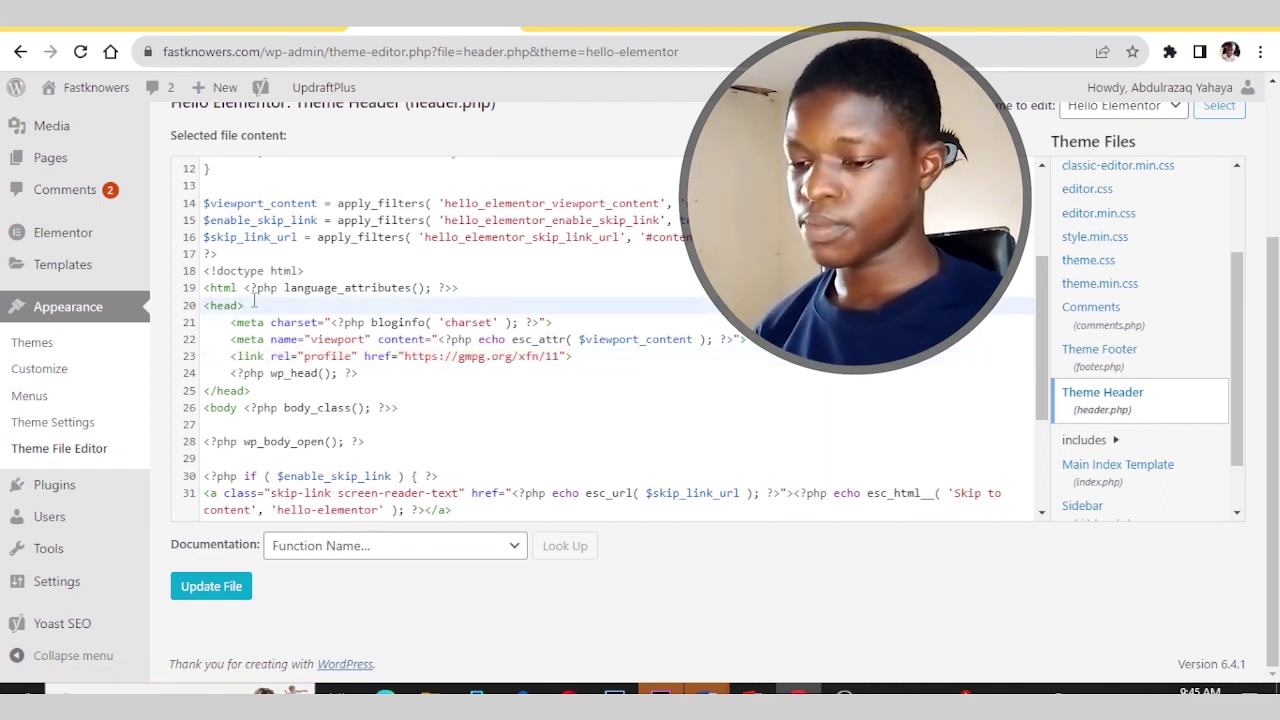
{"action": "key", "text": "Return"}
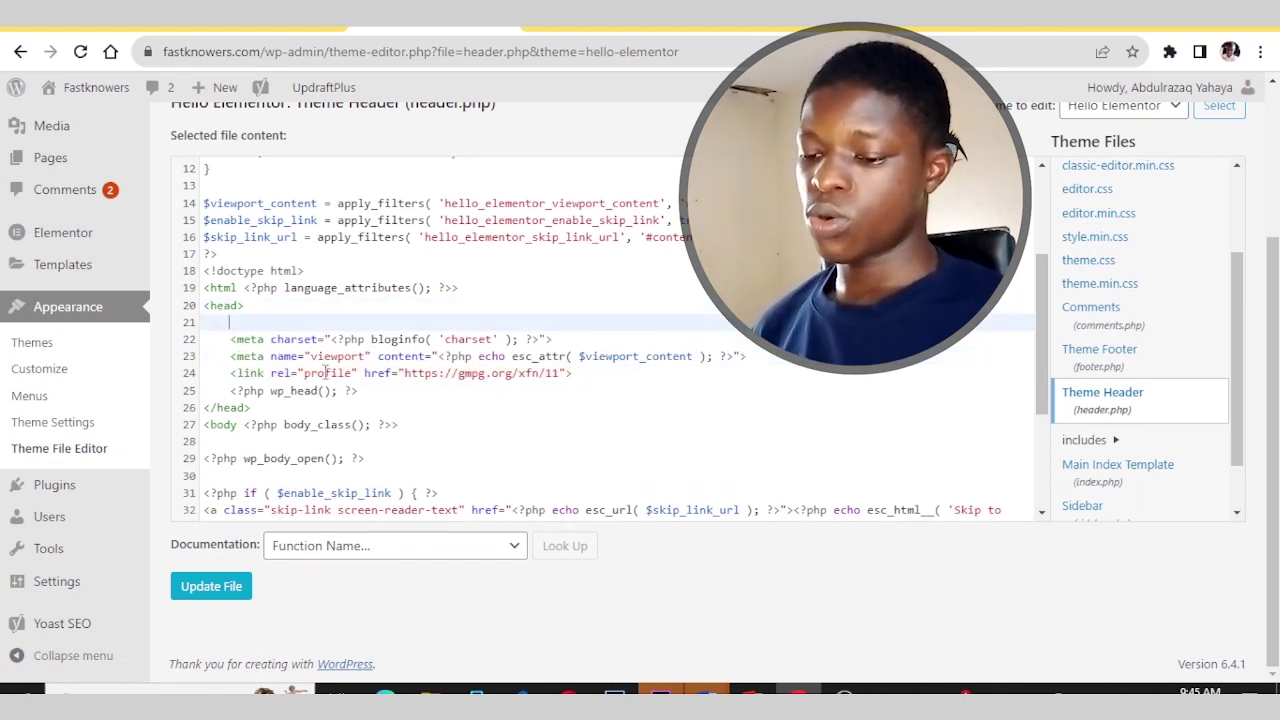
{"action": "left_click", "coordinate": [362, 378]}
{"action": "left_click", "coordinate": [364, 392]}
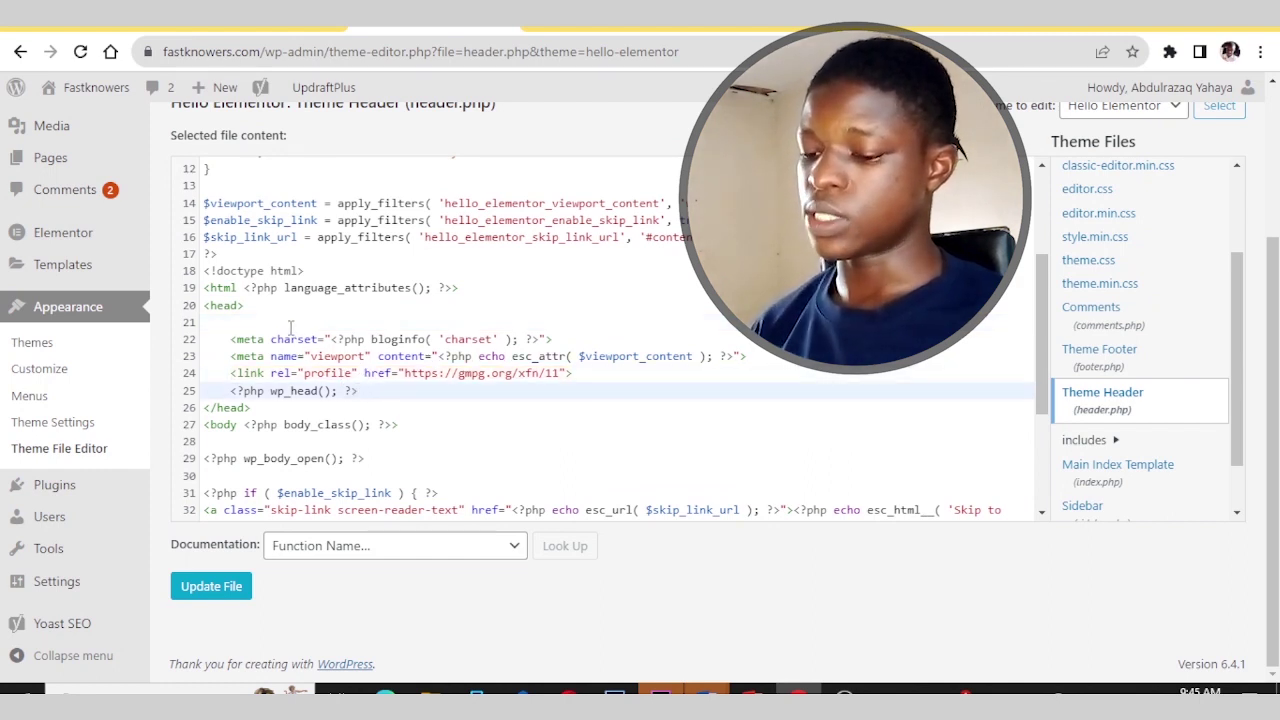
{"action": "left_click", "coordinate": [291, 326]}
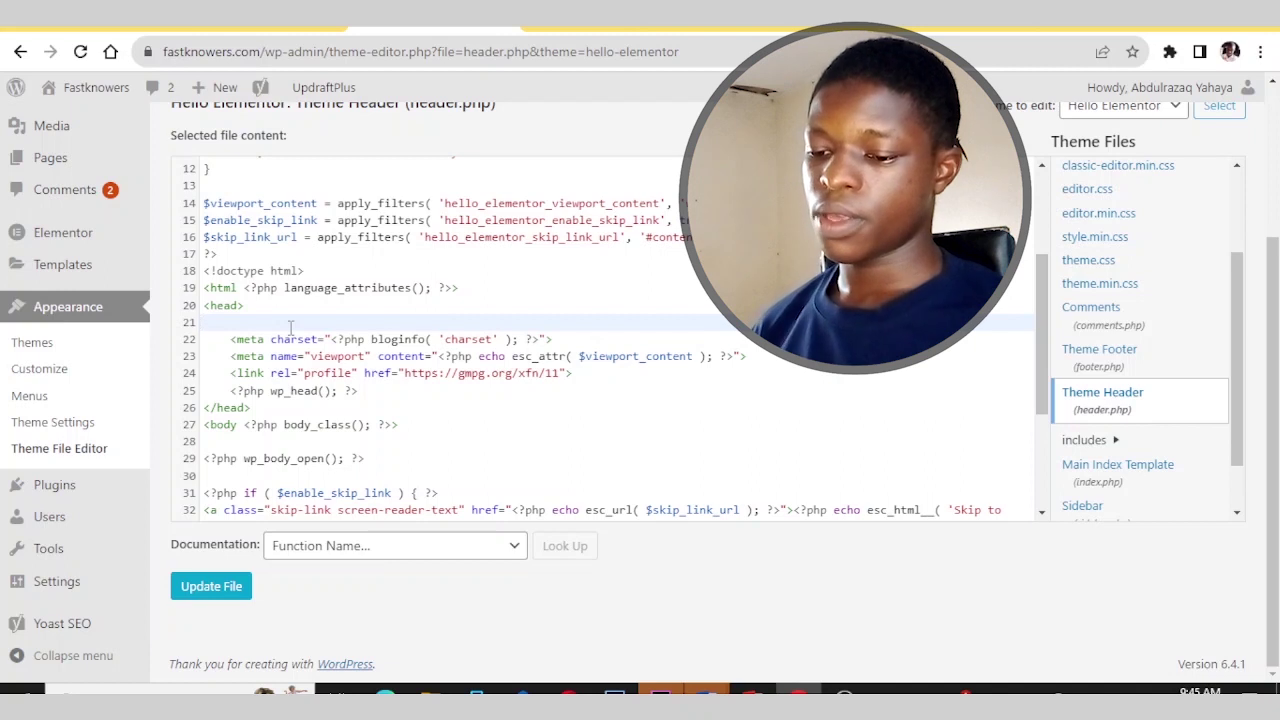
{"action": "key", "text": "BackSpace"}
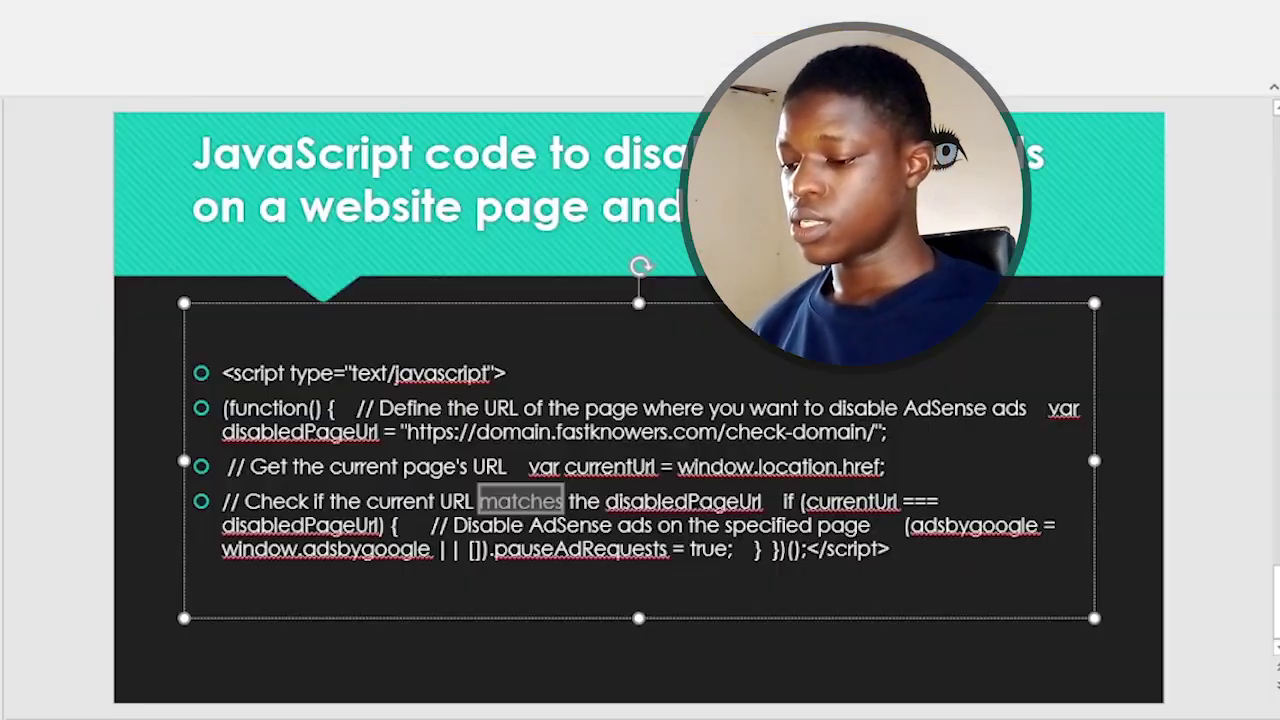
Step: Switch from PowerPoint to the masterclass page in the browser and copy its URL
{"action": "left_click", "coordinate": [799, 697]}
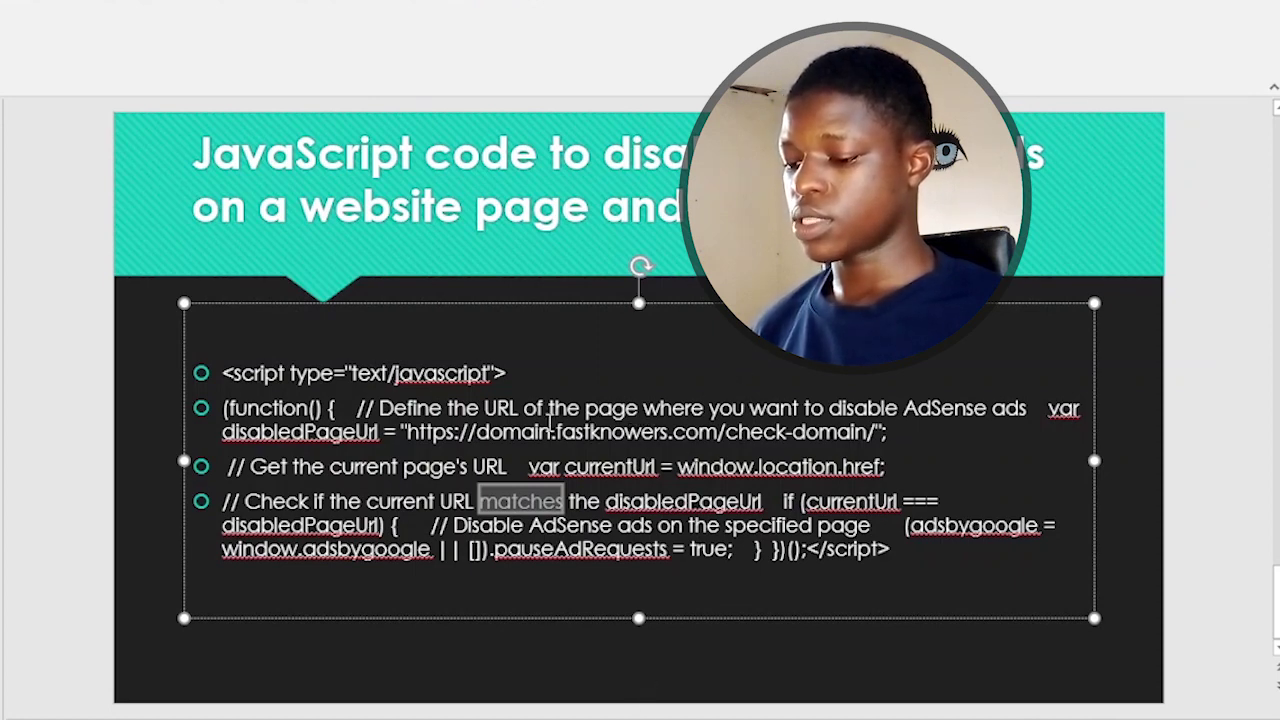
{"action": "left_click", "coordinate": [501, 436]}
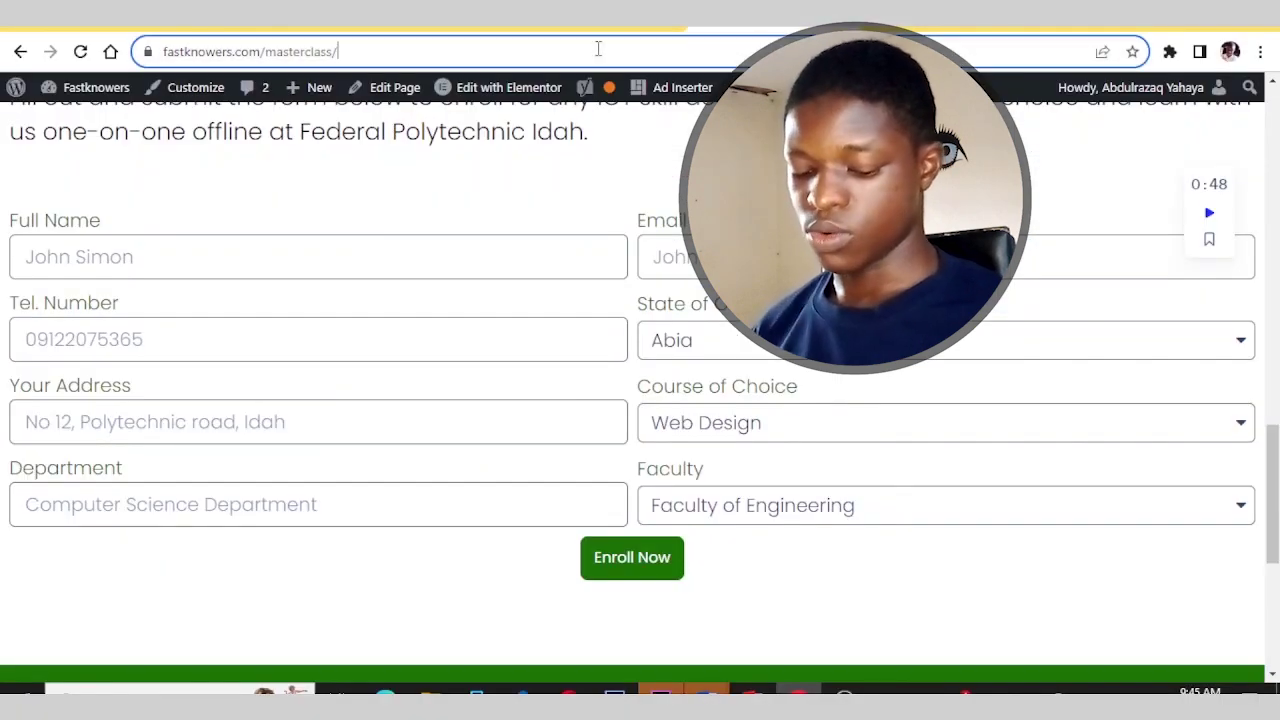
{"action": "left_click", "coordinate": [598, 48]}
{"action": "key", "text": "ctrl+c"}
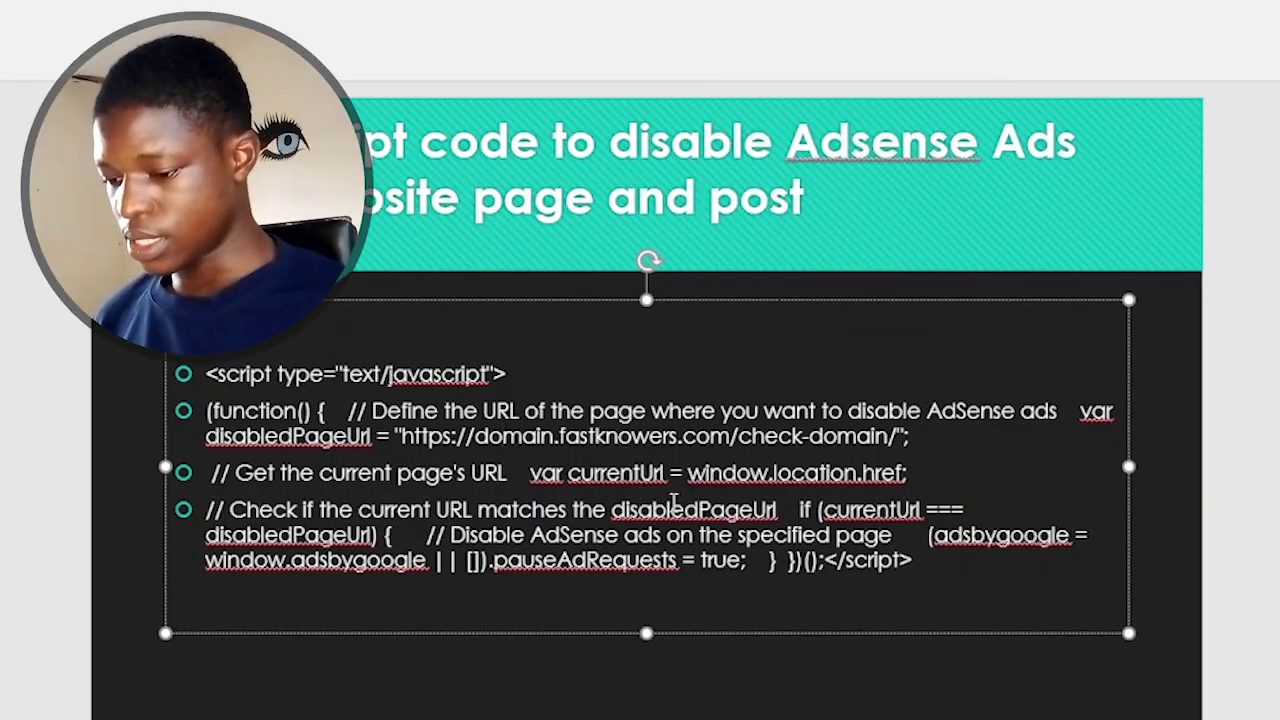
{"action": "left_click", "coordinate": [402, 430]}
{"action": "left_click_drag", "start_coordinate": [432, 428], "coordinate": [867, 440]}
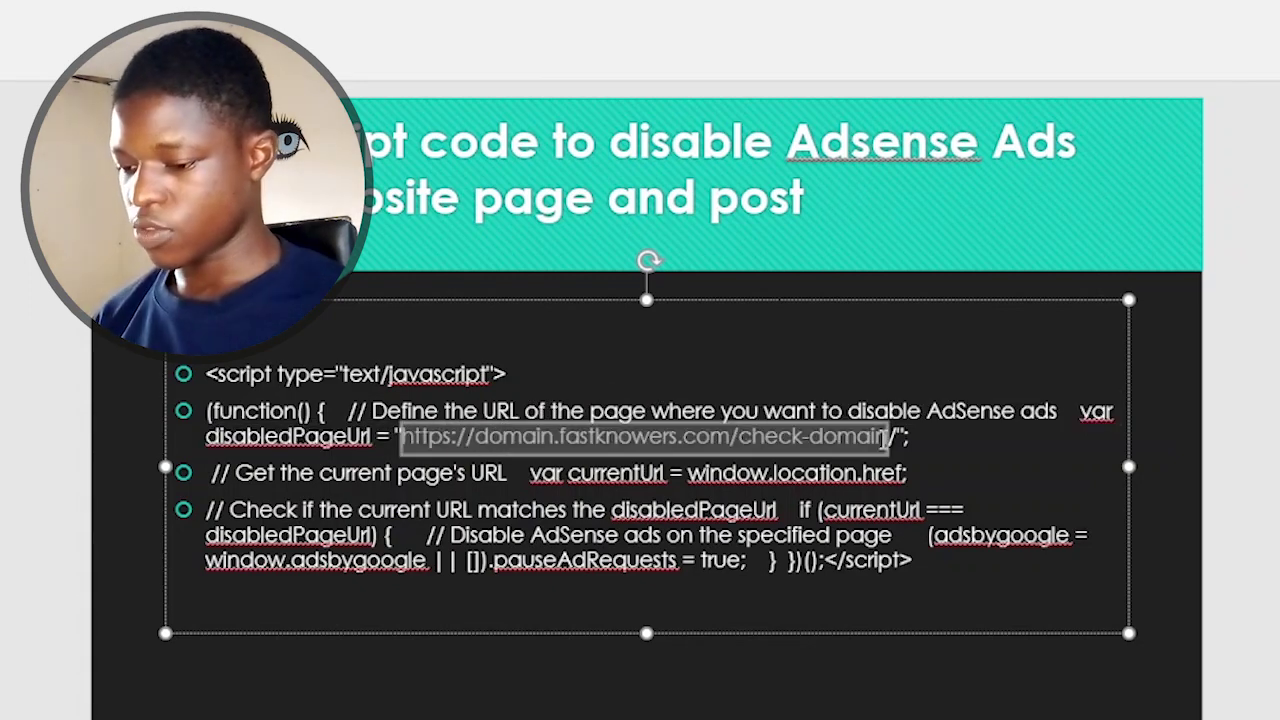
{"action": "key", "text": "BackSpace"}
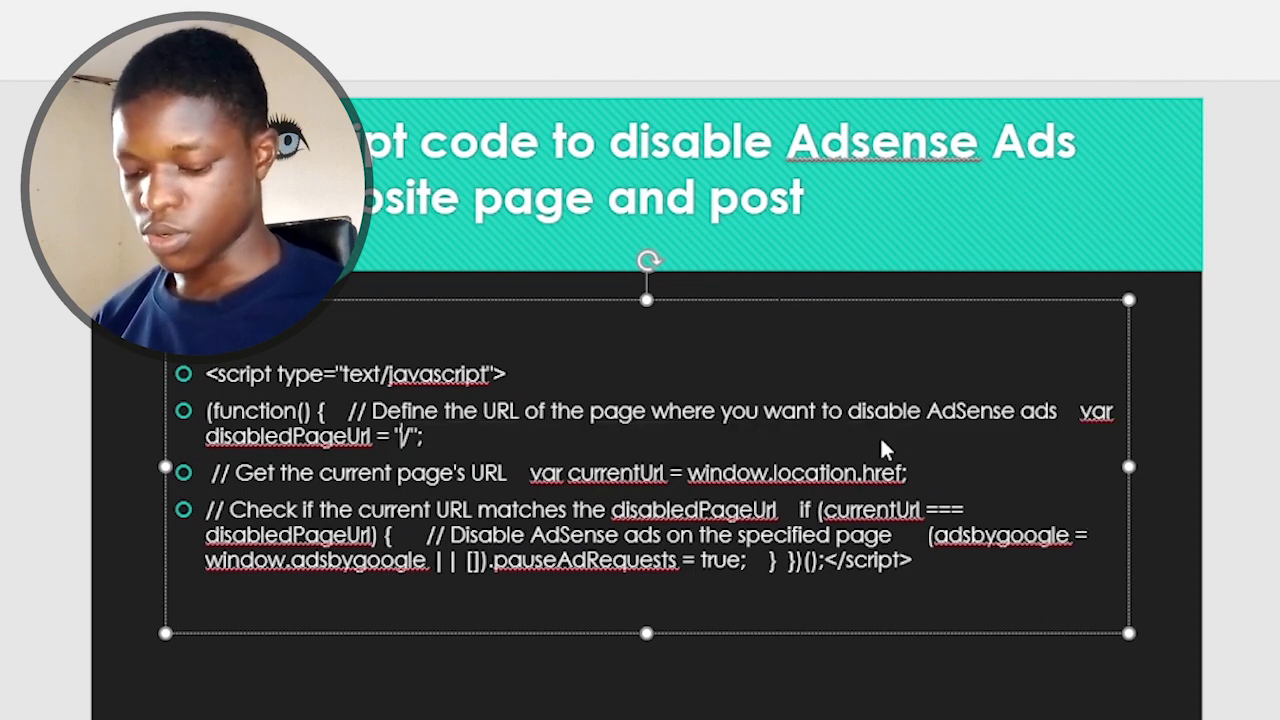
{"action": "key", "text": "ctrl+v"}
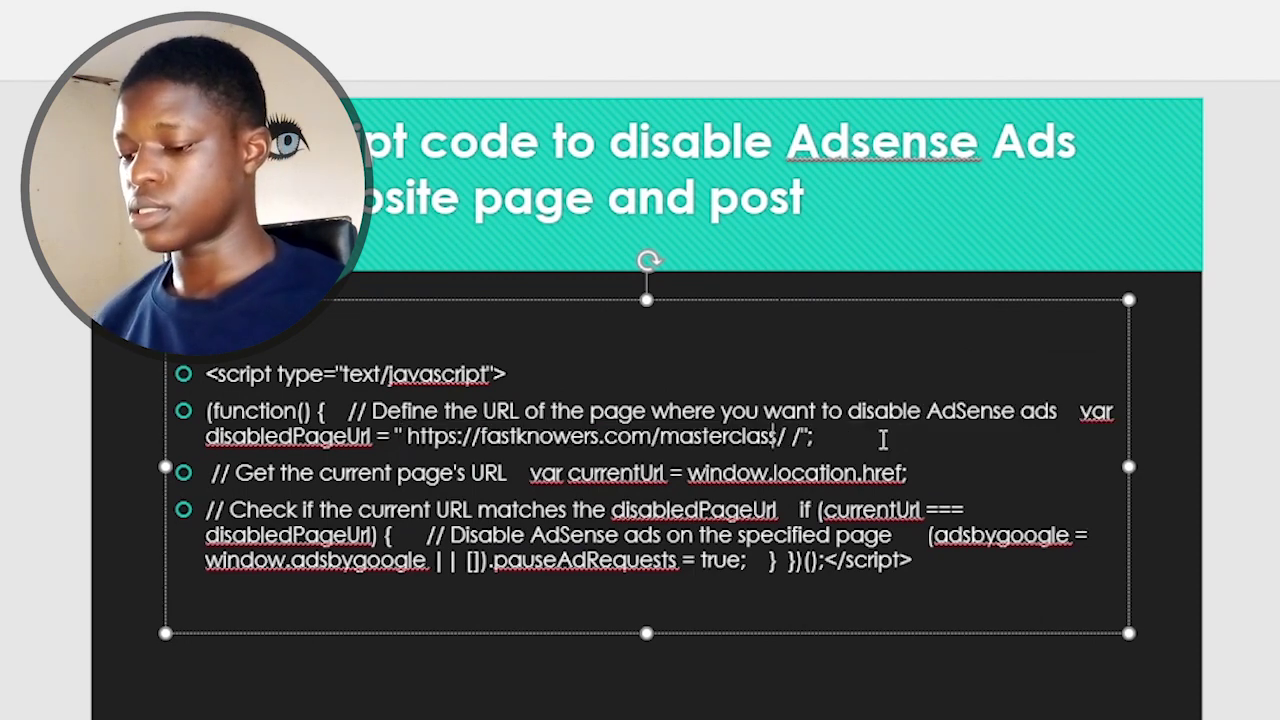
{"action": "key", "text": "Right"}
{"action": "key", "text": "Right"}
{"action": "key", "text": "Right"}
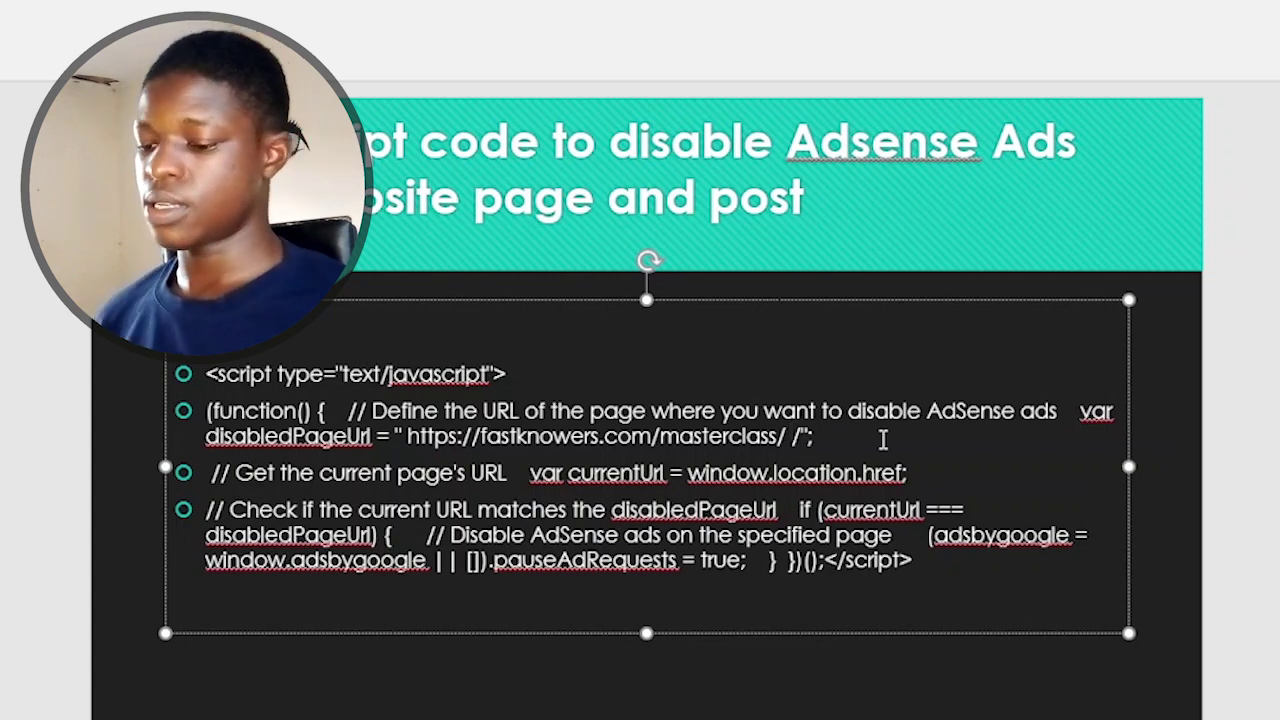
Step: Copy the complete AdSense-disabling script from the PowerPoint slide's text box
{"action": "key", "text": "ctrl+a"}
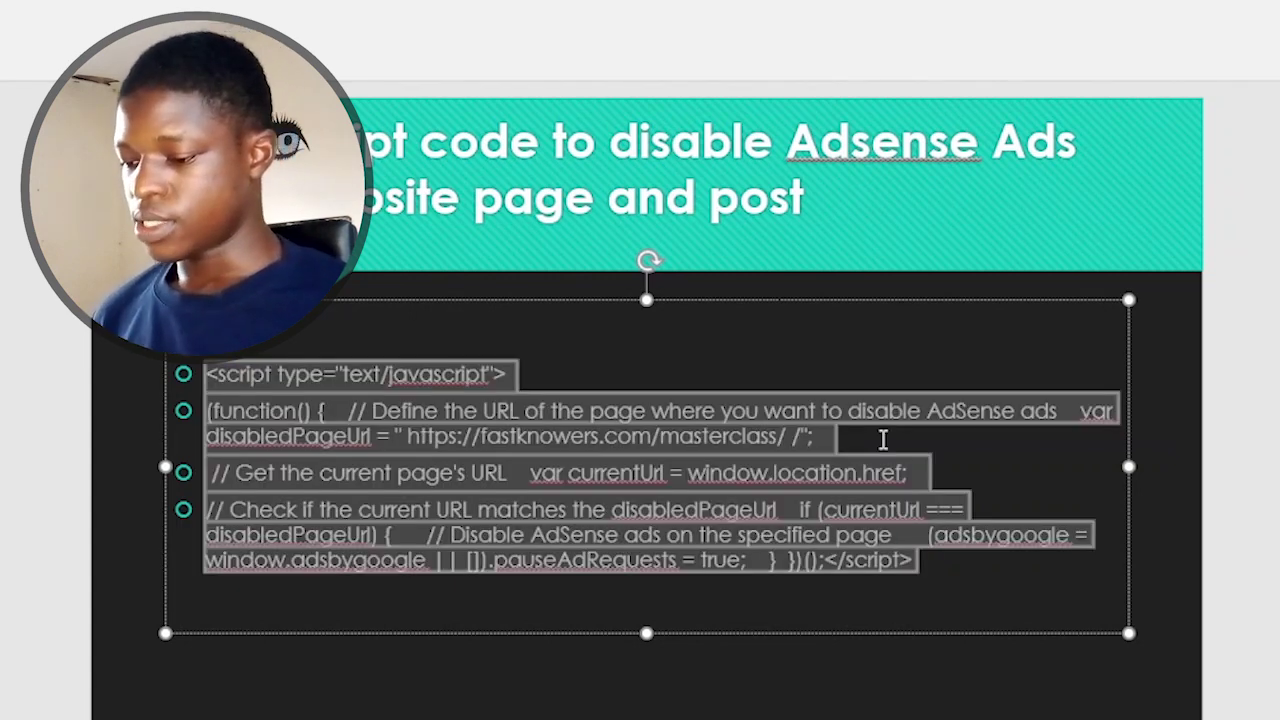
{"action": "left_click", "coordinate": [884, 440]}
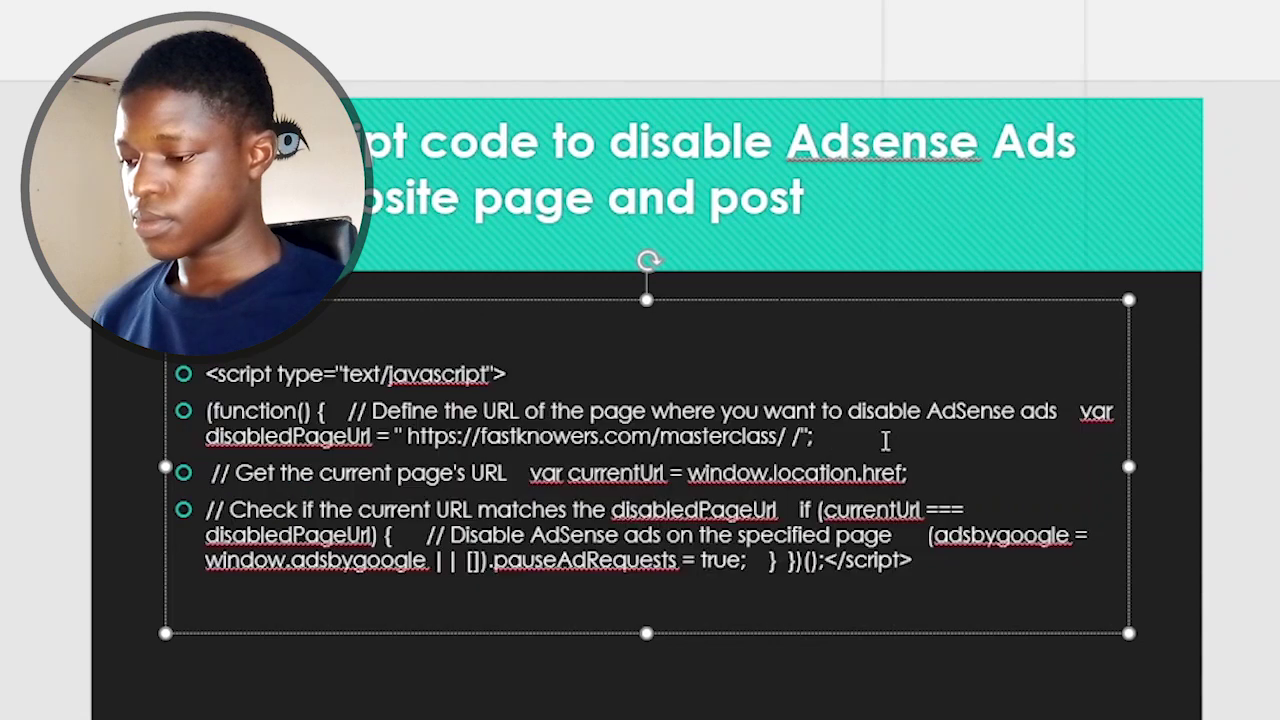
{"action": "right_click", "coordinate": [884, 440]}
{"action": "left_click", "coordinate": [694, 461]}
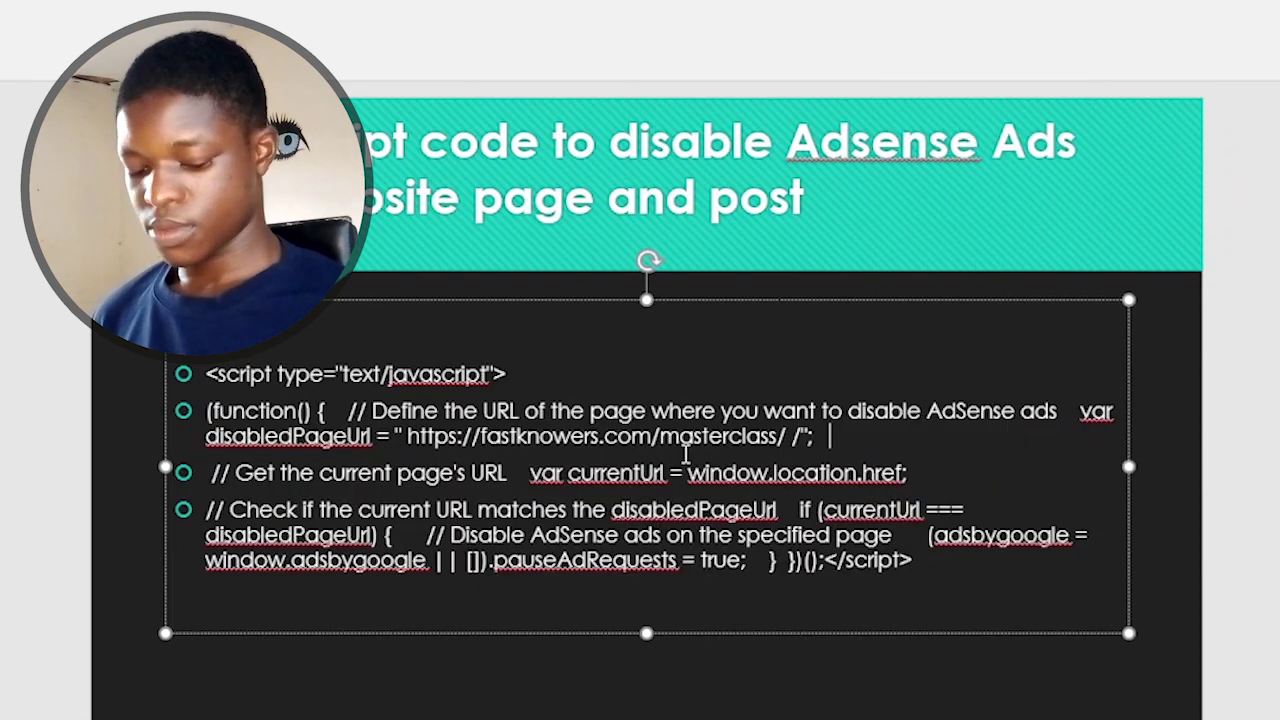
{"action": "triple_click", "coordinate": [686, 456]}
{"action": "key", "text": "ctrl+a"}
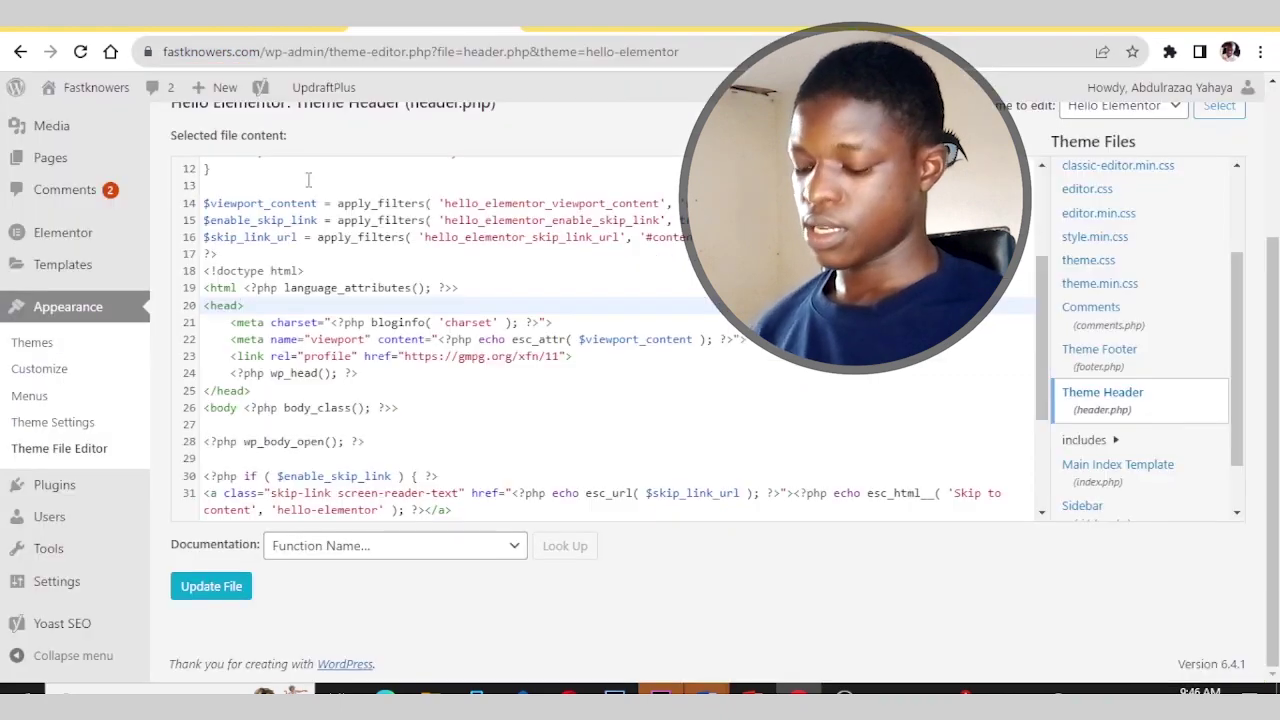
Step: Switch to the theme file editor in the browser and insert the copied script directly below the opening <head> tag in header.php
{"action": "key", "text": "Return"}
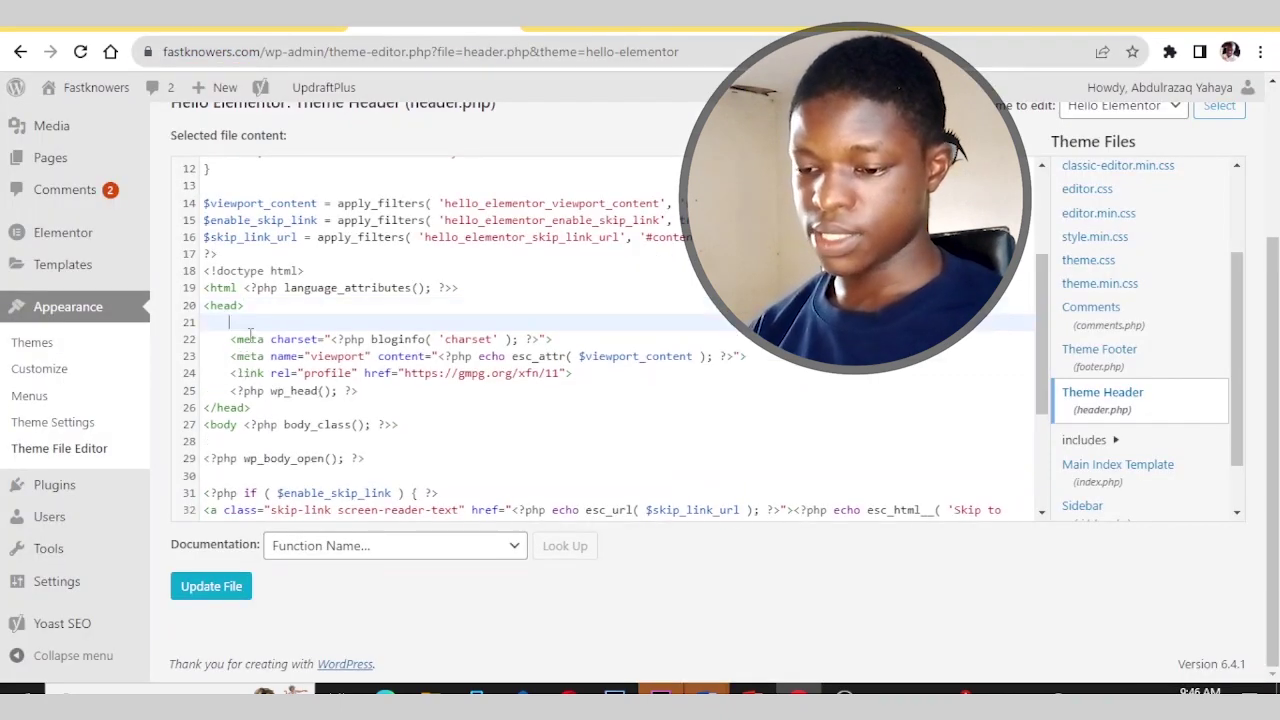
{"action": "key", "text": "ctrl+v"}
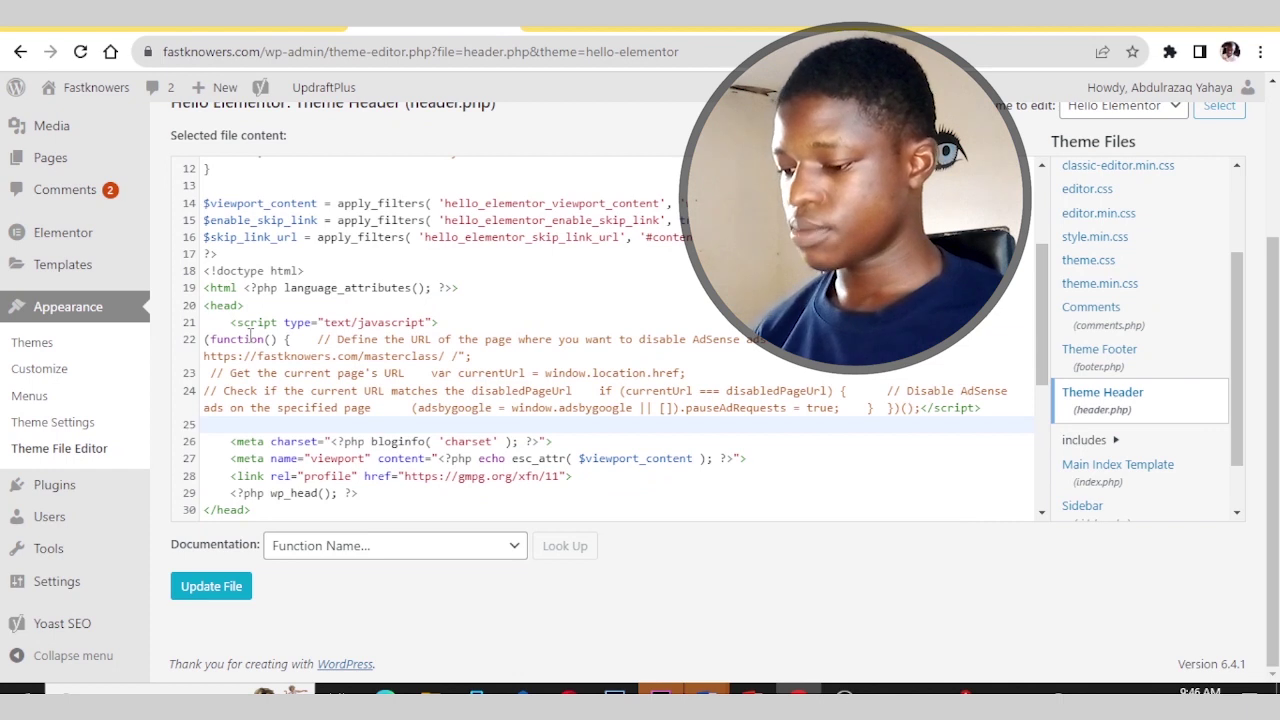
{"action": "key", "text": "BackSpace"}
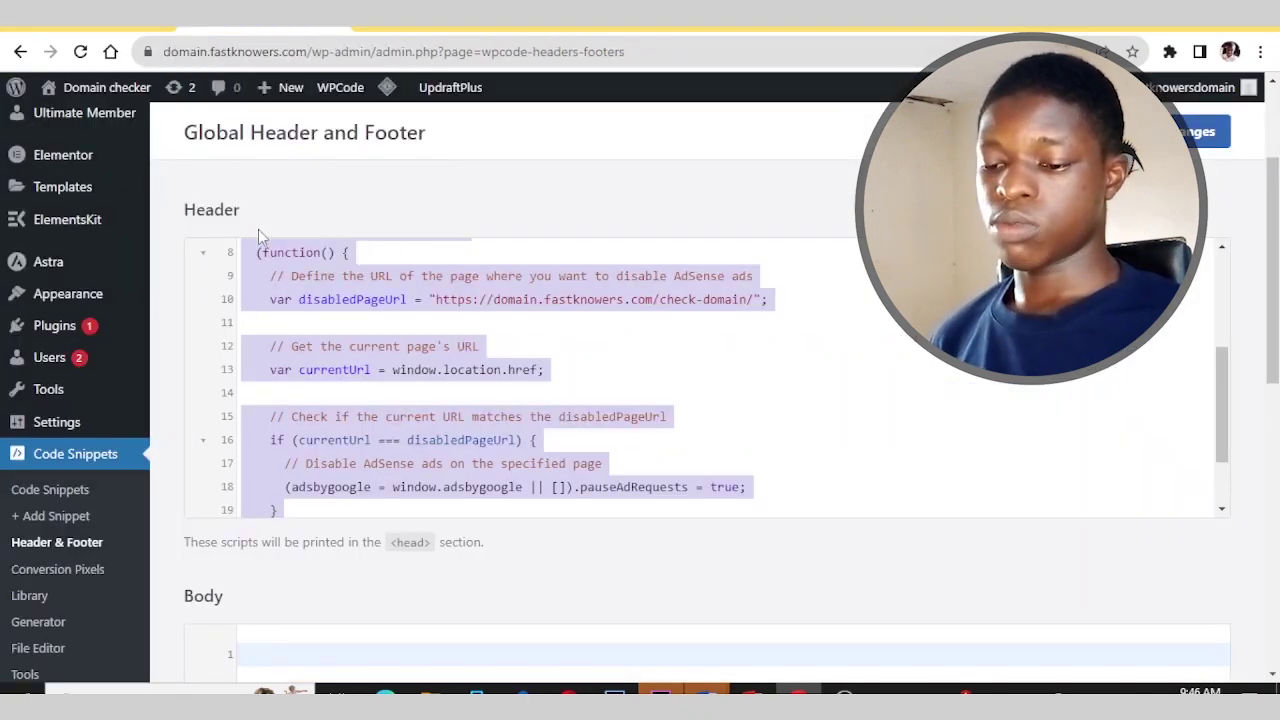
Step: Switch to the domain.fastknowers.com Global Header and Footer page and examine the AdSense-disabling script in the Header code, through its closing script tag
{"action": "scroll", "coordinate": [258, 229], "scroll_direction": "down", "scroll_amount": 2}
{"action": "scroll", "coordinate": [258, 229], "scroll_direction": "up", "scroll_amount": 2}
{"action": "scroll", "coordinate": [240, 270], "scroll_direction": "down", "scroll_amount": 1}
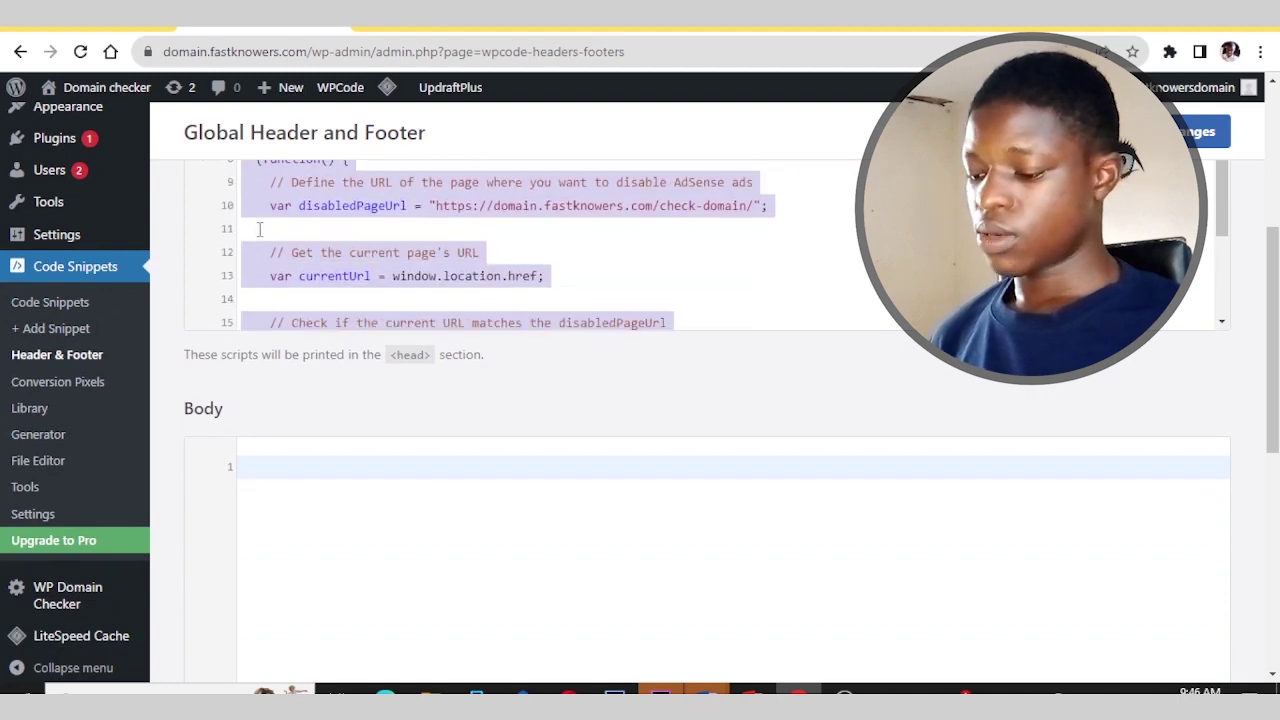
{"action": "scroll", "coordinate": [212, 310], "scroll_direction": "up", "scroll_amount": 2}
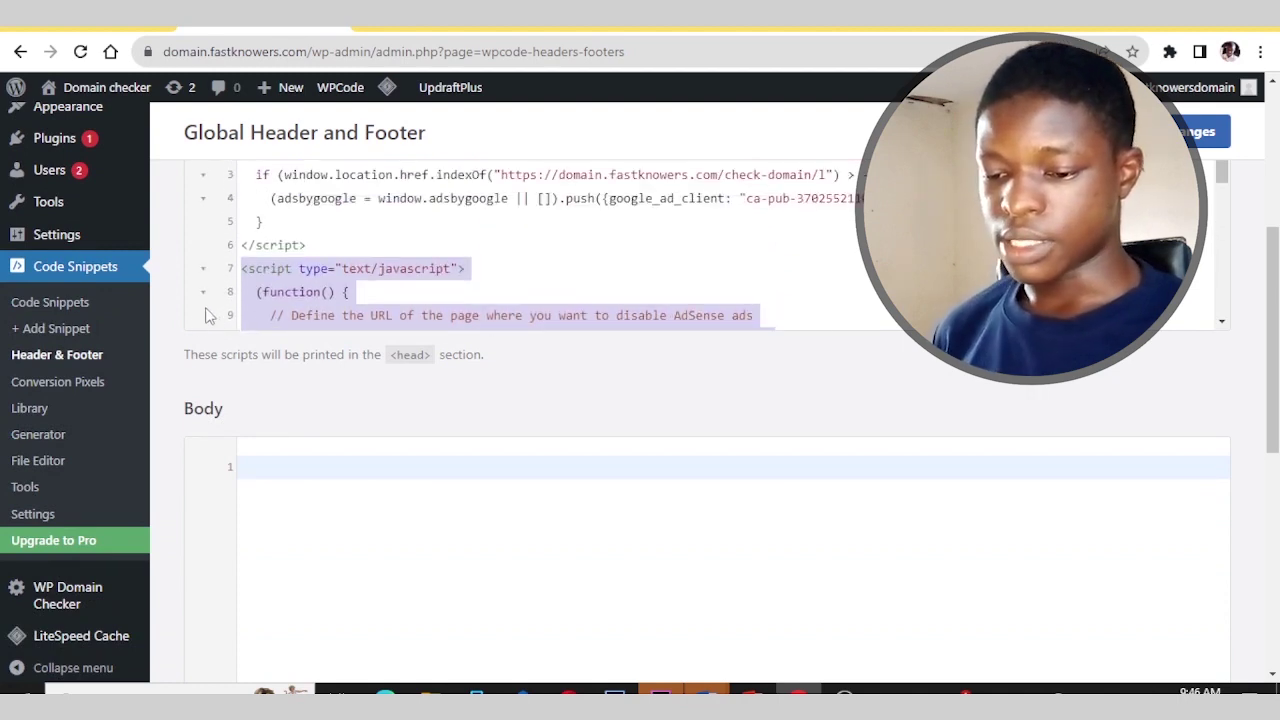
{"action": "scroll", "coordinate": [176, 338], "scroll_direction": "up", "scroll_amount": 1}
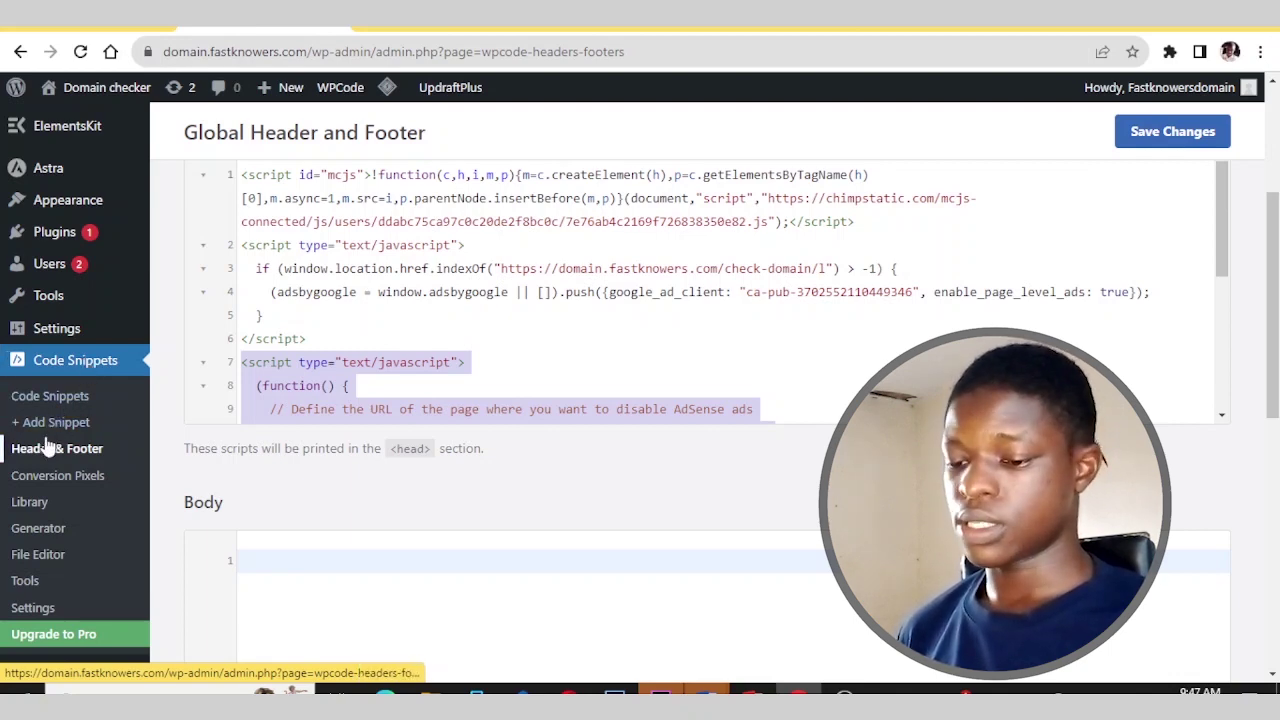
{"action": "scroll", "coordinate": [305, 387], "scroll_direction": "down", "scroll_amount": 2}
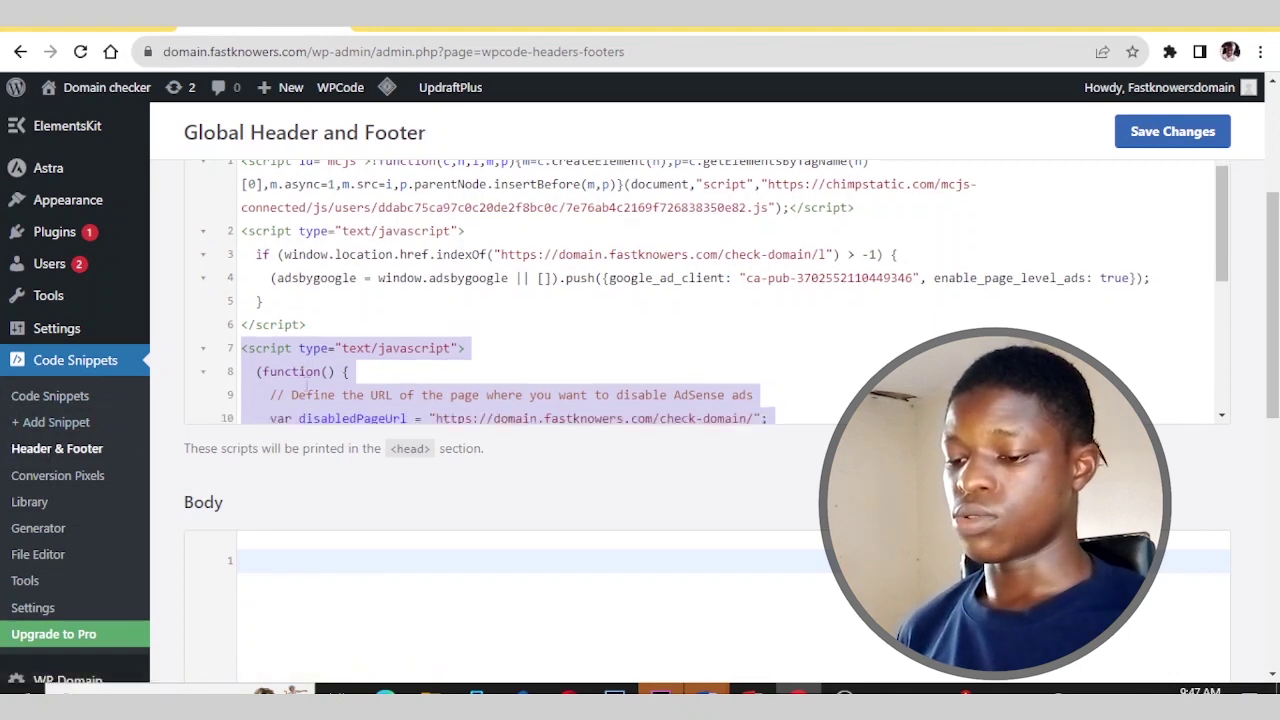
{"action": "scroll", "coordinate": [305, 387], "scroll_direction": "down", "scroll_amount": 4}
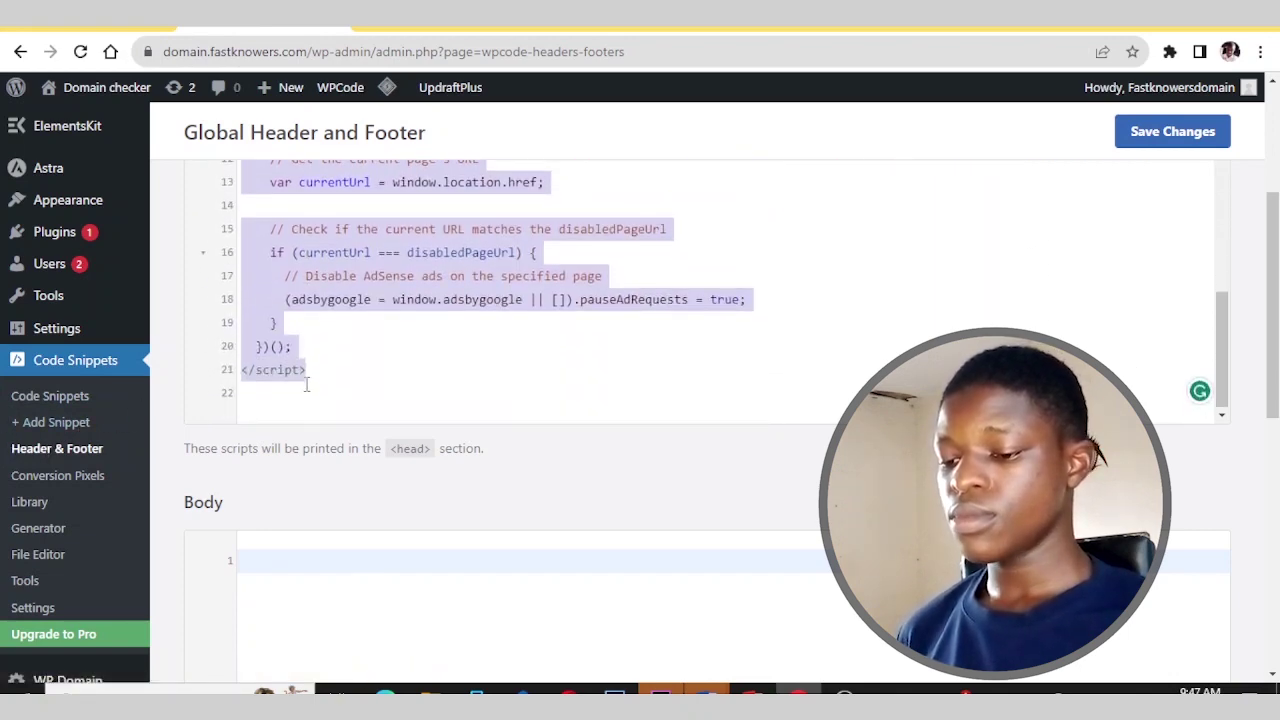
{"action": "left_click", "coordinate": [322, 354]}
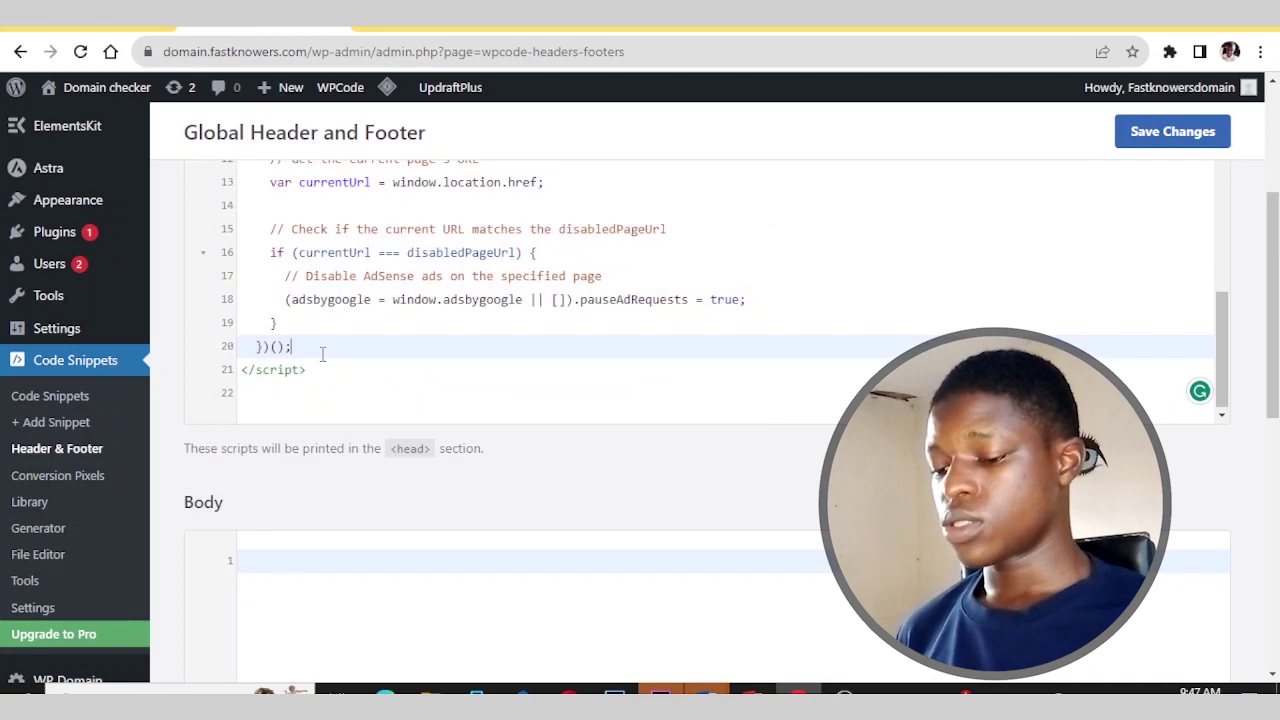
Step: Review the script's disabledPageUrl, currentUrl and pauseAdRequests lines and the note on which section the Header scripts are printed in
{"action": "scroll", "coordinate": [322, 354], "scroll_direction": "up", "scroll_amount": 2}
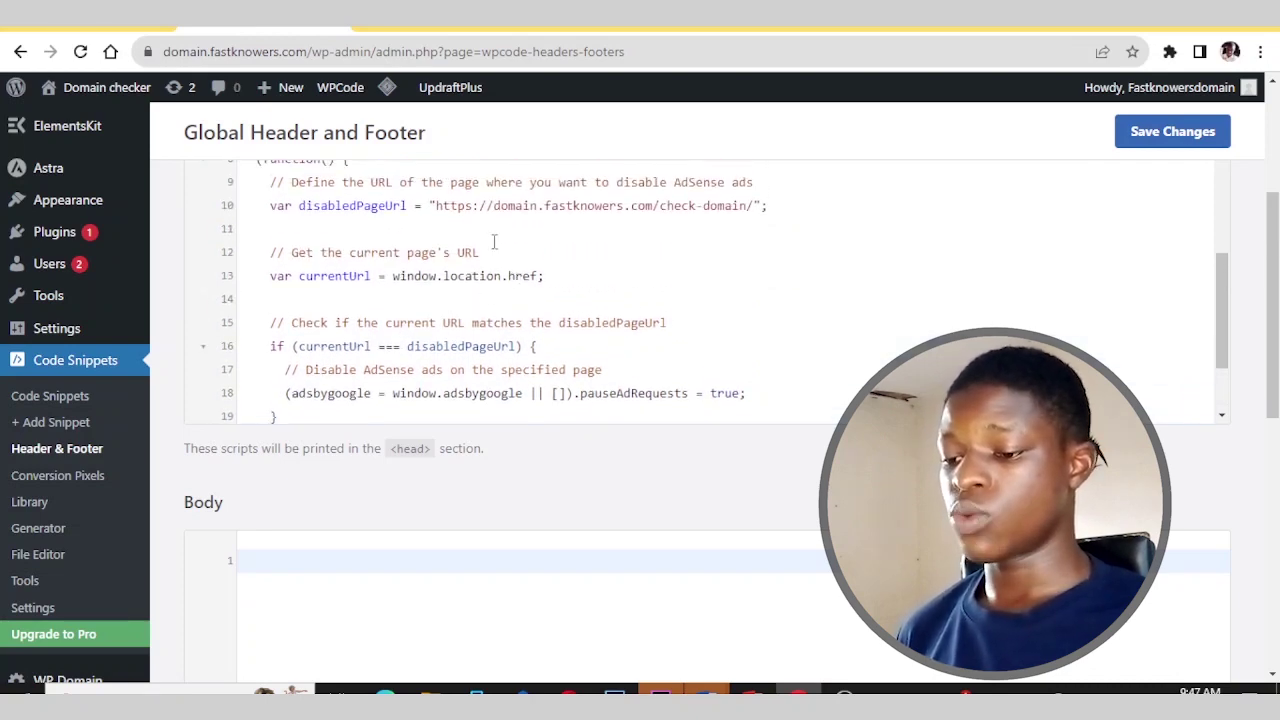
{"action": "scroll", "coordinate": [432, 208], "scroll_direction": "up", "scroll_amount": 2}
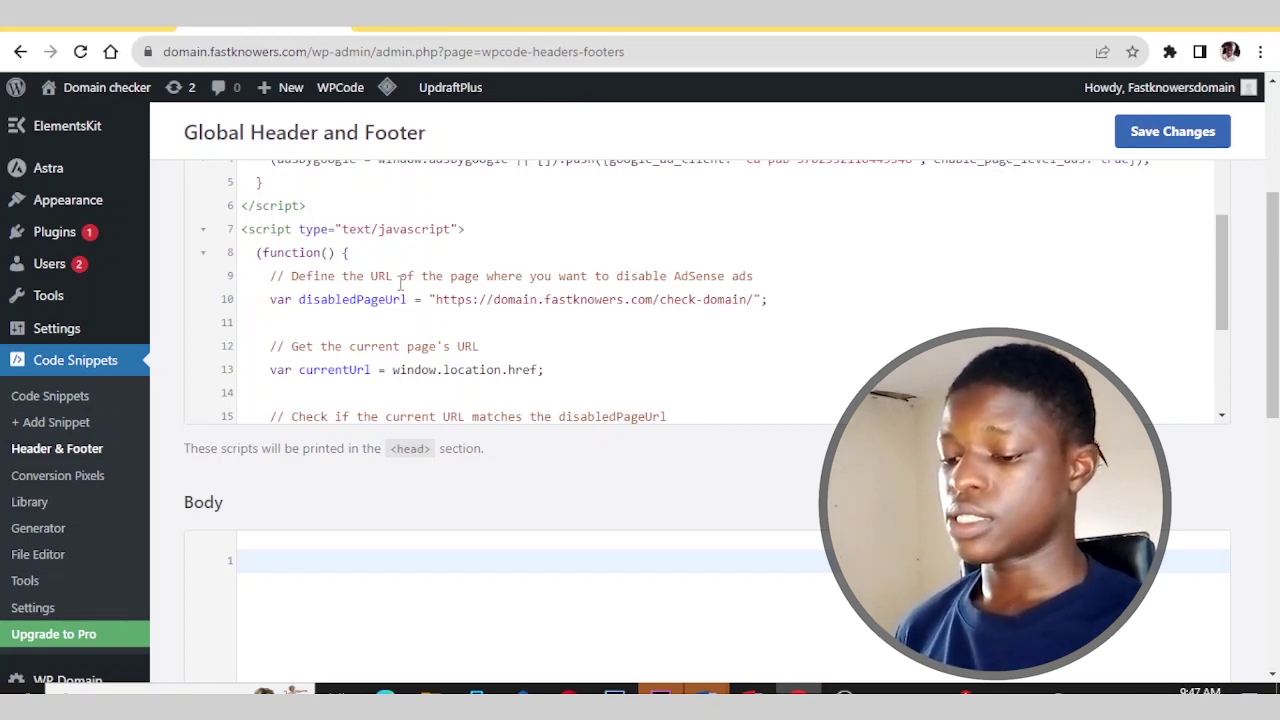
{"action": "scroll", "coordinate": [400, 284], "scroll_direction": "down", "scroll_amount": 2}
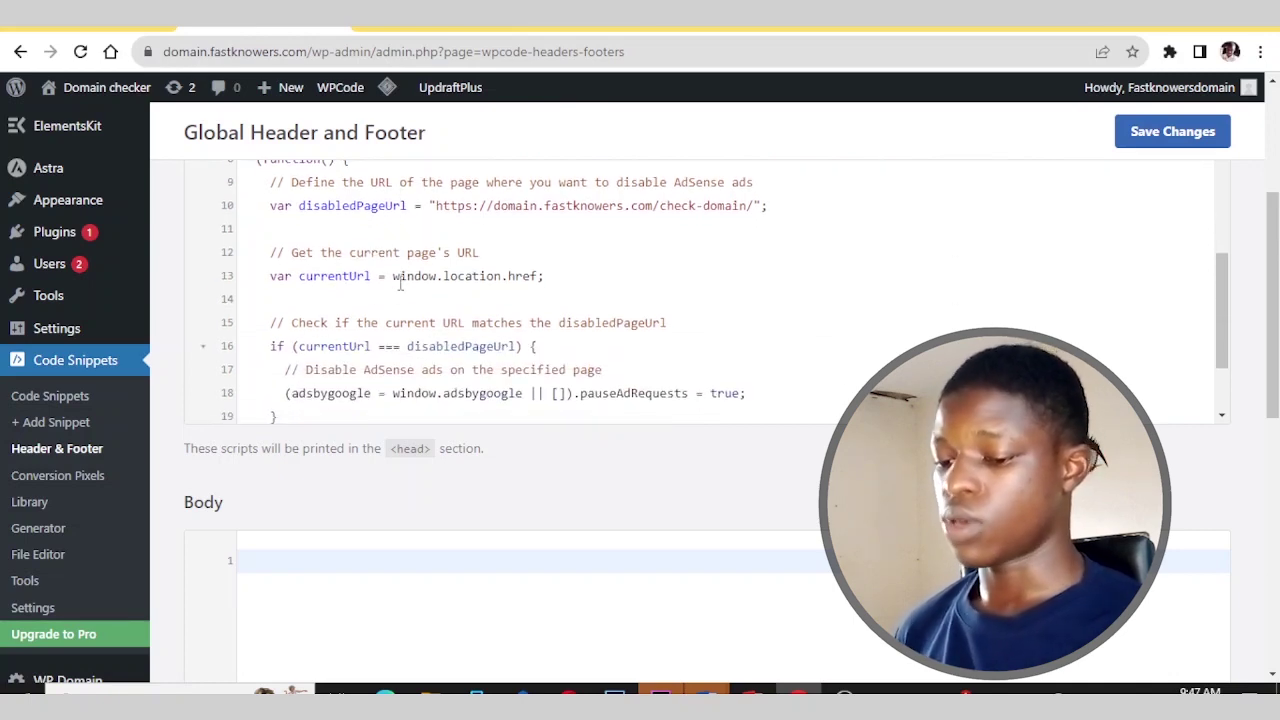
{"action": "scroll", "coordinate": [400, 284], "scroll_direction": "down", "scroll_amount": 2}
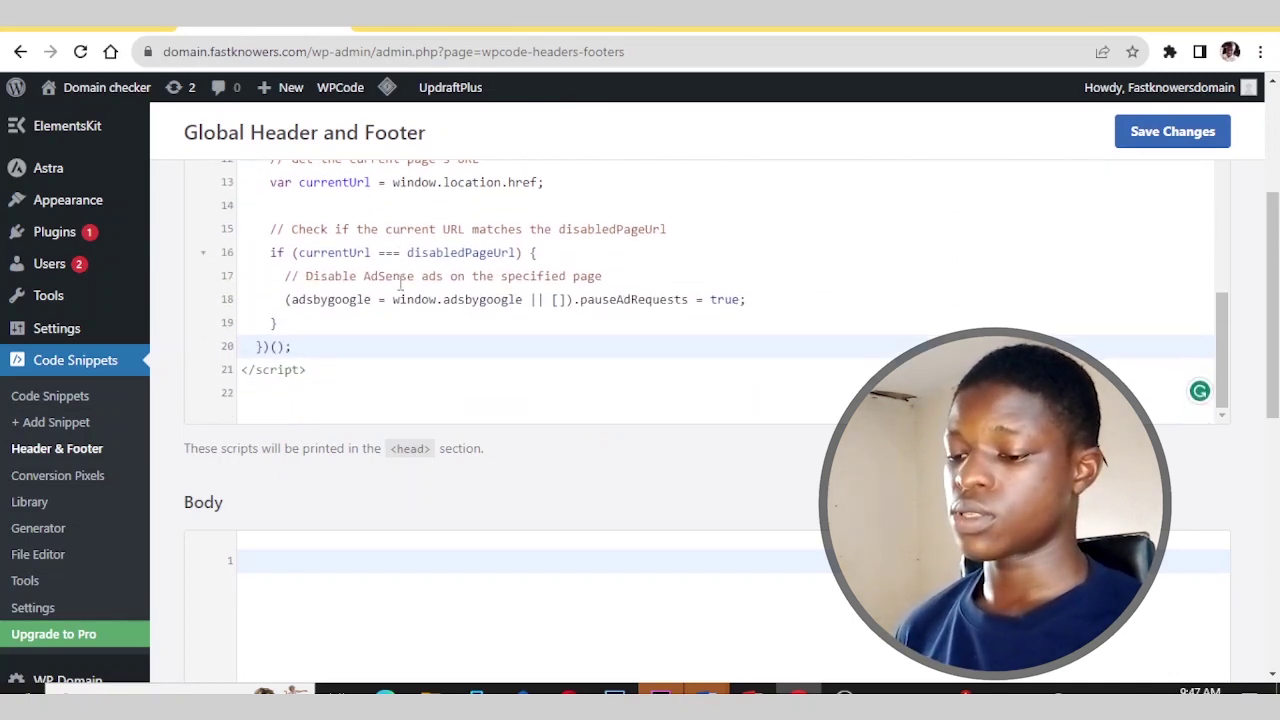
{"action": "scroll", "coordinate": [400, 283], "scroll_direction": "down", "scroll_amount": 2}
{"action": "scroll", "coordinate": [400, 283], "scroll_direction": "up", "scroll_amount": 1}
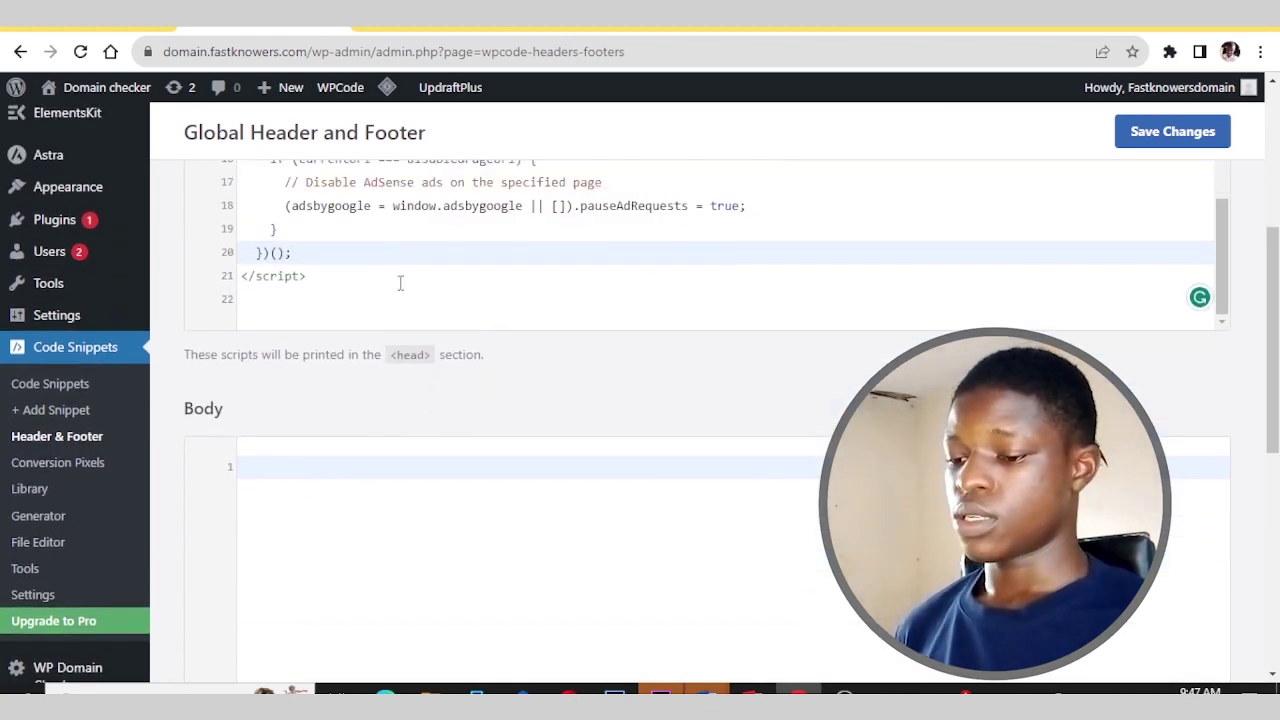
{"action": "scroll", "coordinate": [400, 284], "scroll_direction": "up", "scroll_amount": 6}
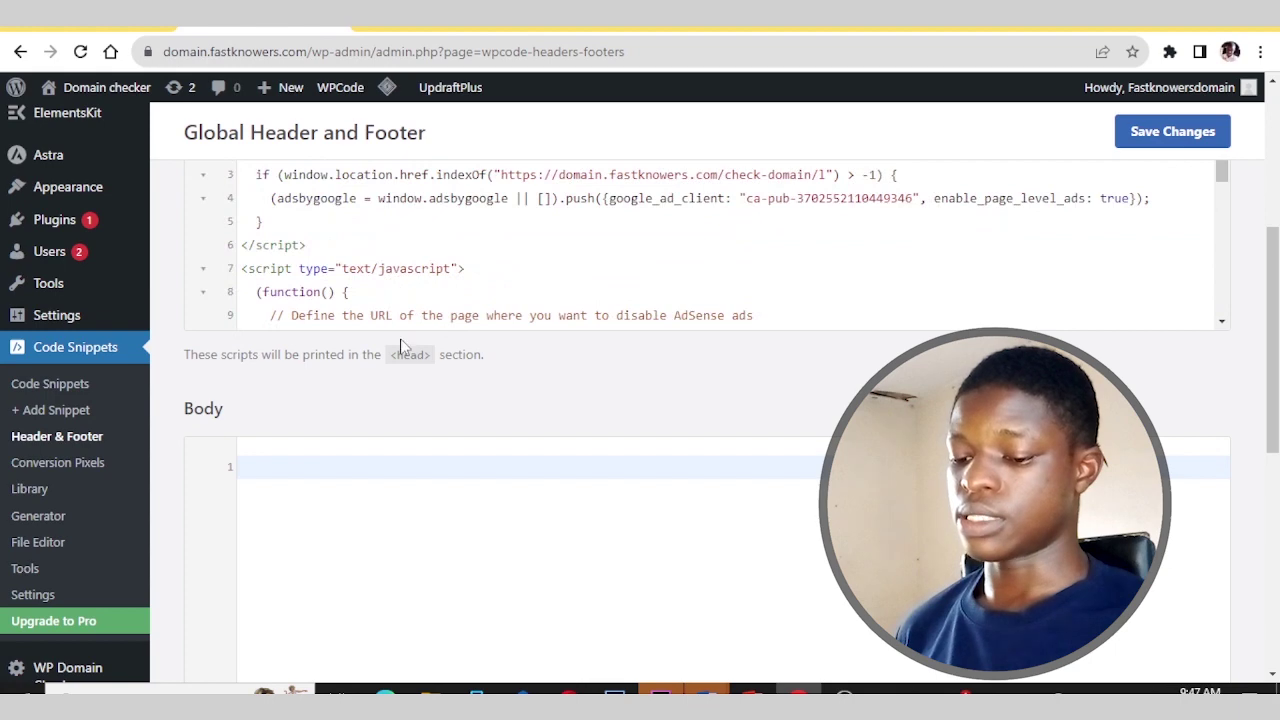
{"action": "scroll", "coordinate": [404, 350], "scroll_direction": "up", "scroll_amount": 3}
{"action": "scroll", "coordinate": [404, 367], "scroll_direction": "down", "scroll_amount": 3}
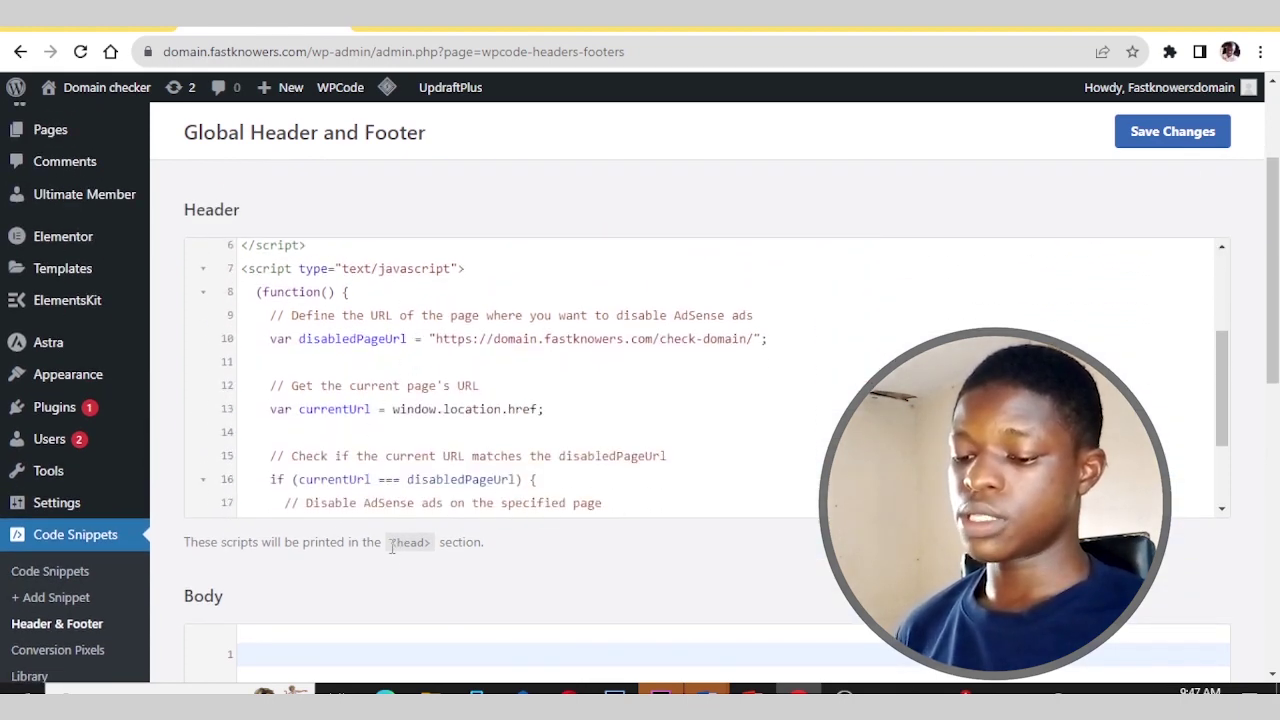
{"action": "left_click_drag", "start_coordinate": [397, 545], "coordinate": [431, 543]}
{"action": "scroll", "coordinate": [431, 543], "scroll_direction": "up", "scroll_amount": 2}
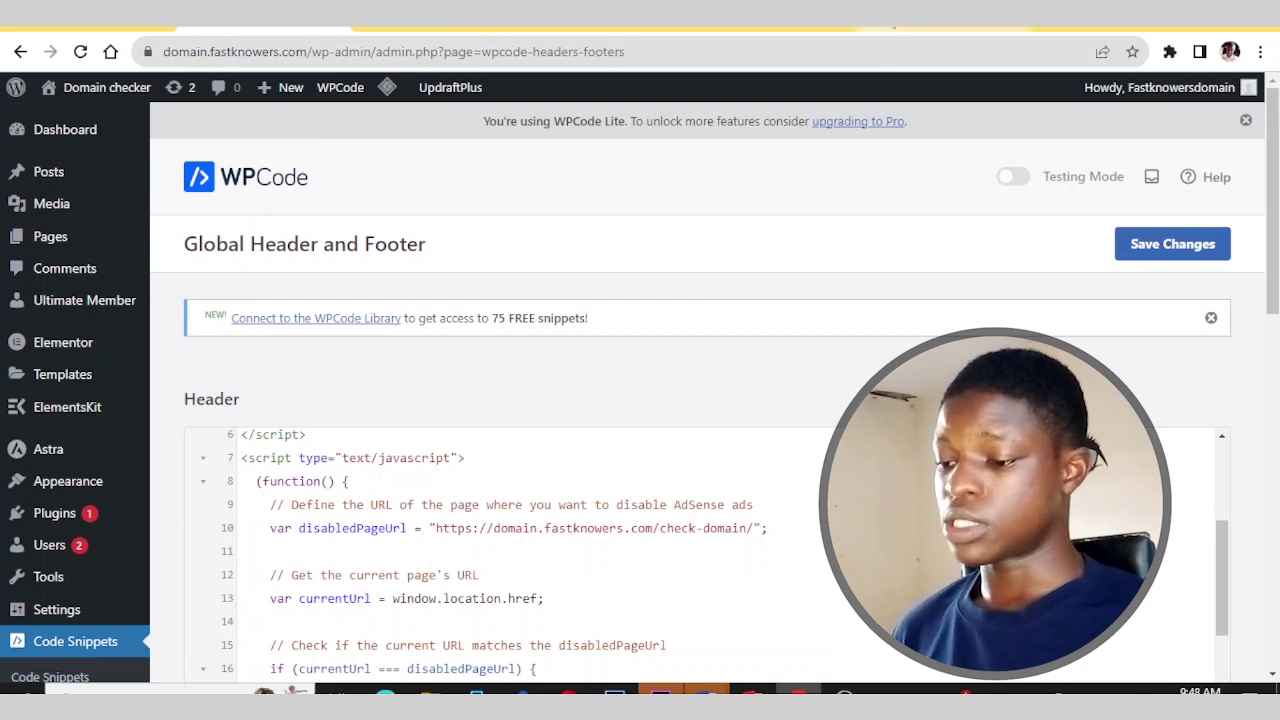
Step: Switch to the Google AdSense page, reload it and view the list of sites in the Ads overview by site
{"action": "left_click", "coordinate": [888, 28]}
{"action": "right_click", "coordinate": [766, 180]}
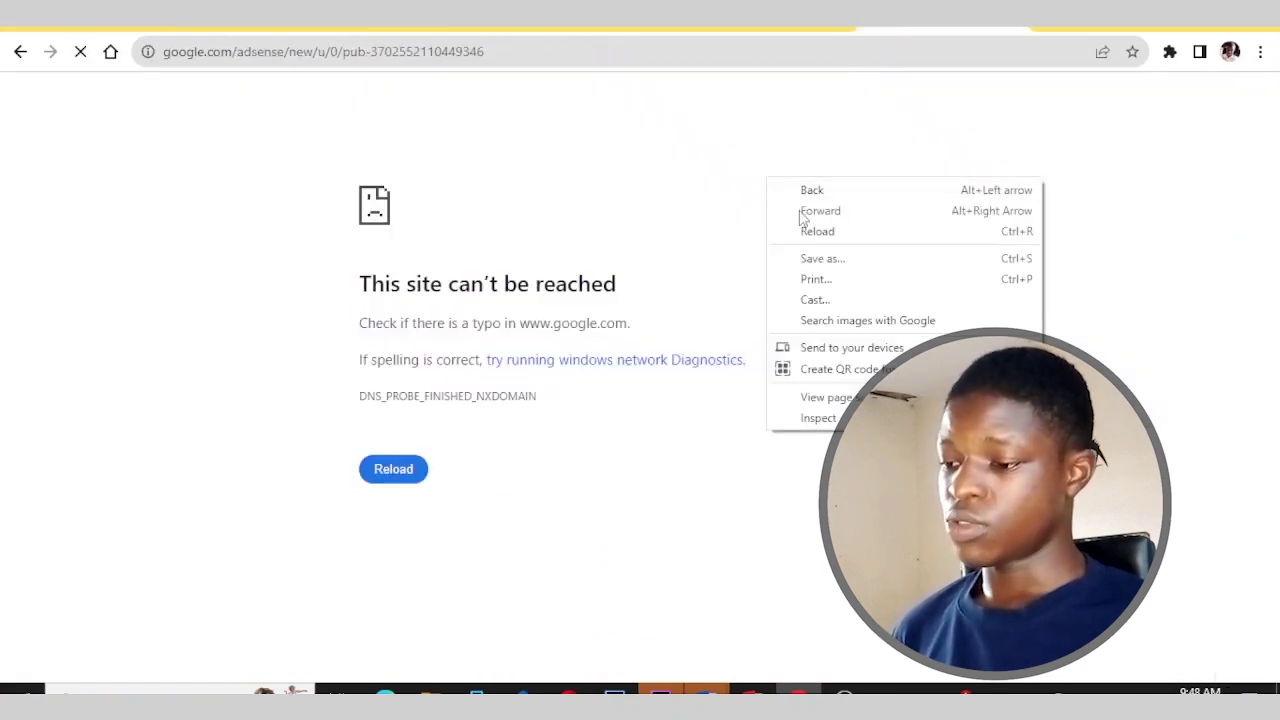
{"action": "left_click", "coordinate": [805, 231]}
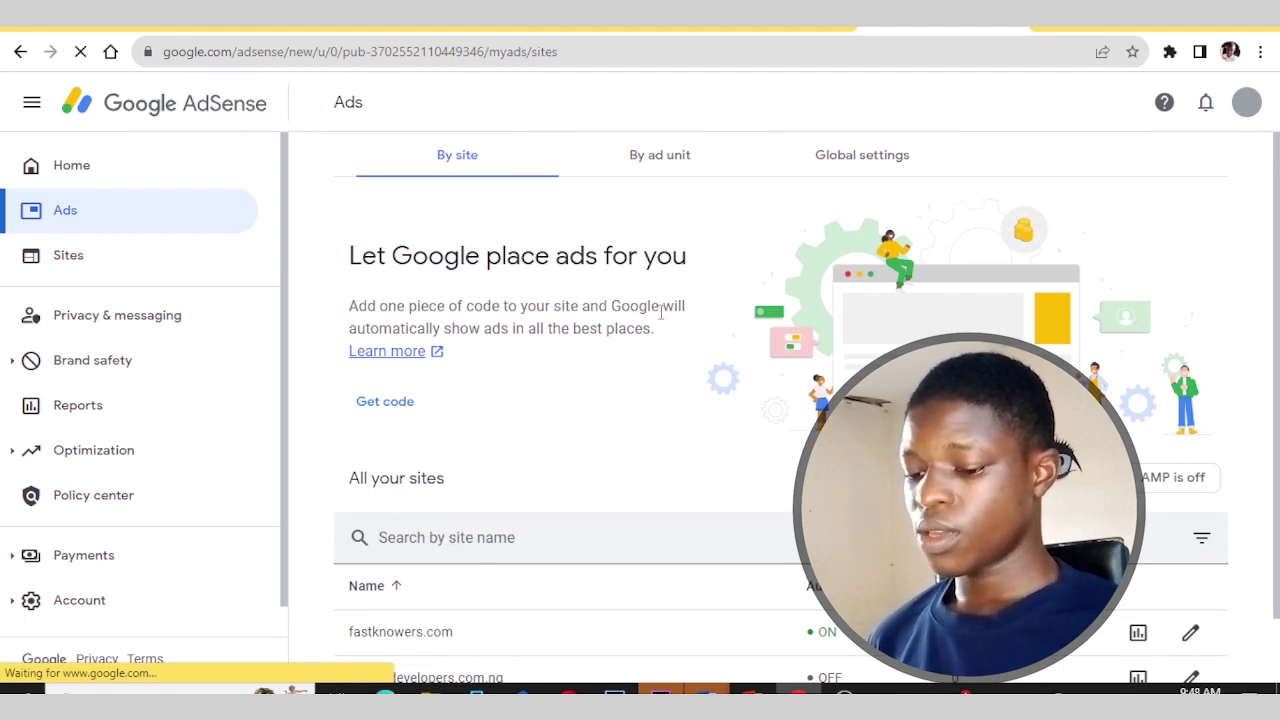
{"action": "scroll", "coordinate": [661, 314], "scroll_direction": "down", "scroll_amount": 1}
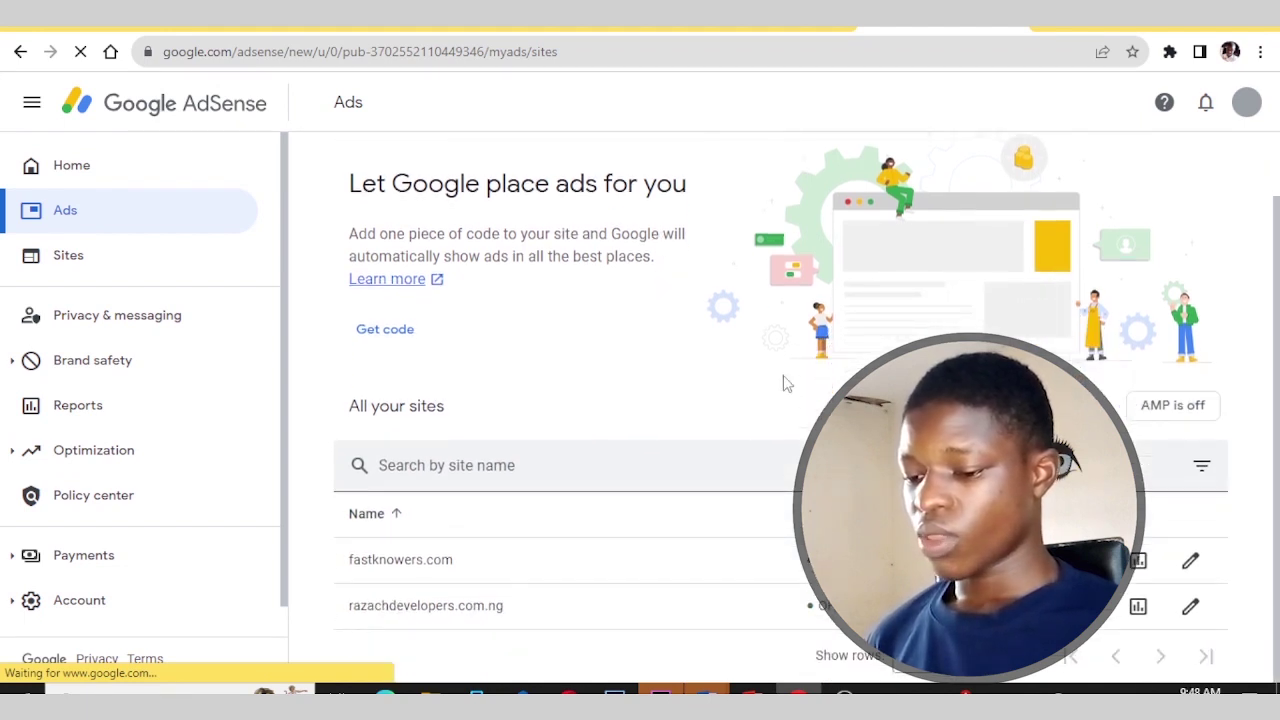